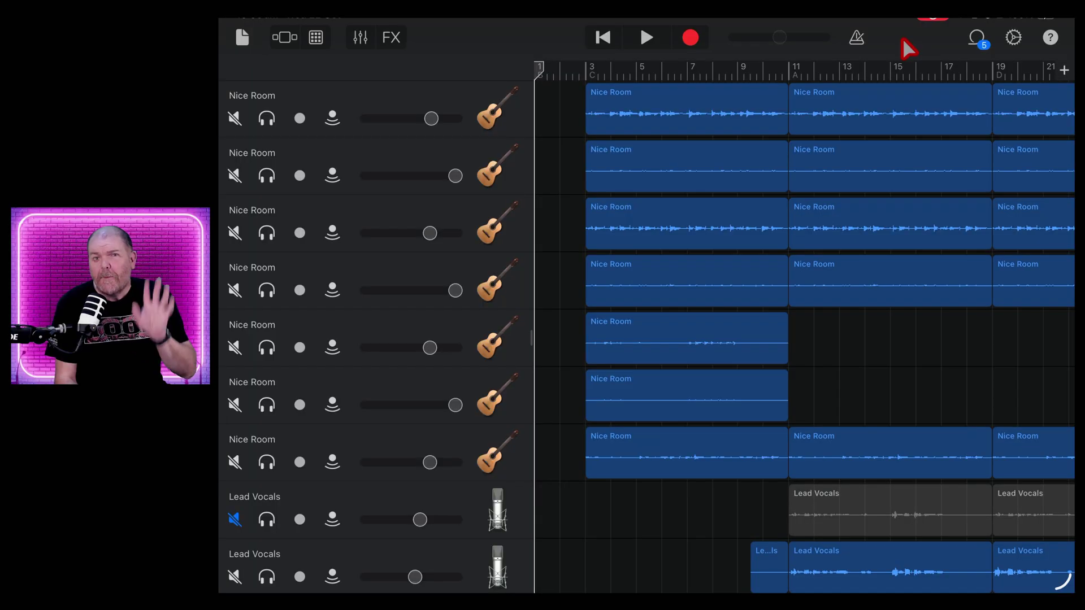
- Switch the song's metronome on using the control-bar metronome button
left_click(857, 37)
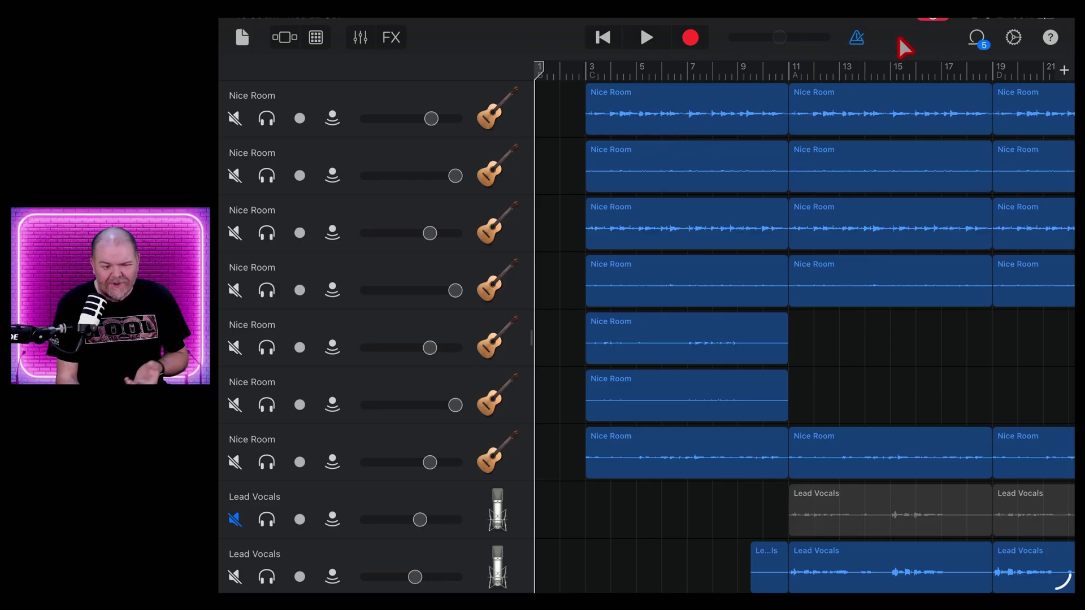
left_click(857, 37)
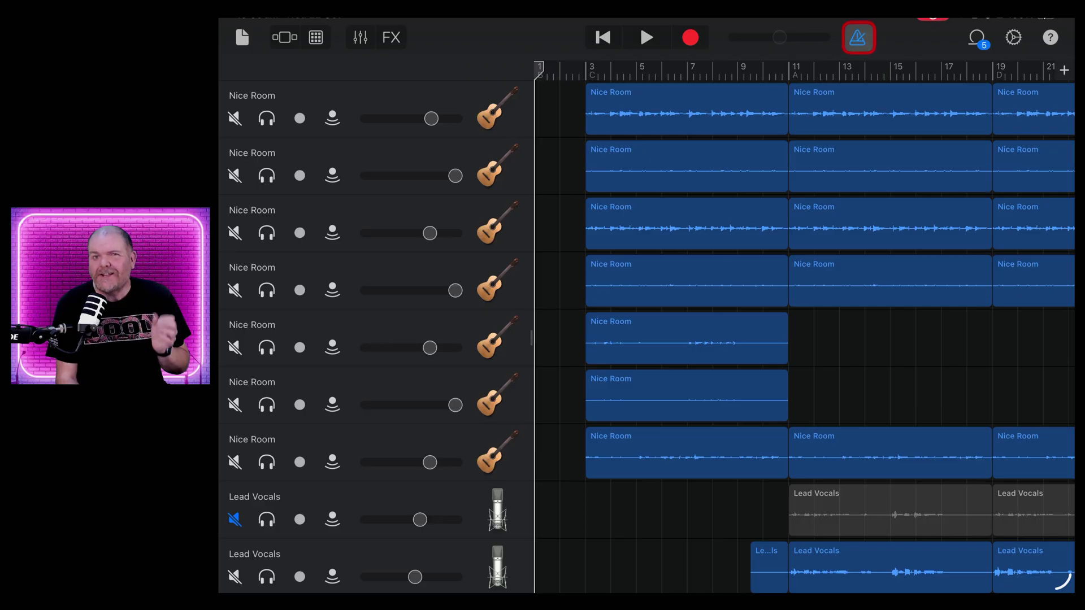
- Choose the Rimshot metronome sound and raise the Metronome Level slider
left_click(1013, 38)
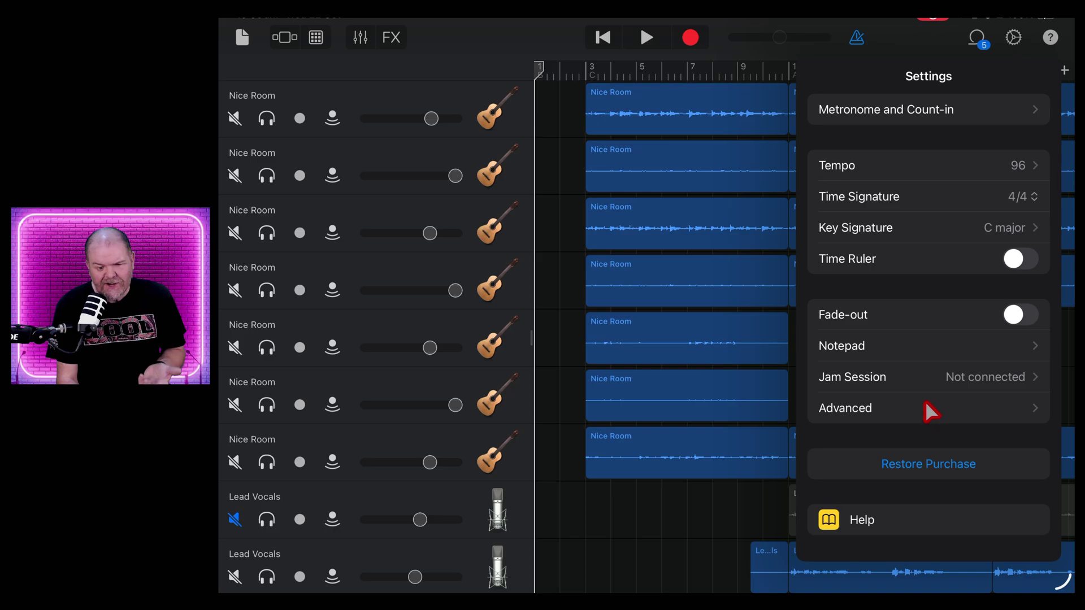
left_click(976, 110)
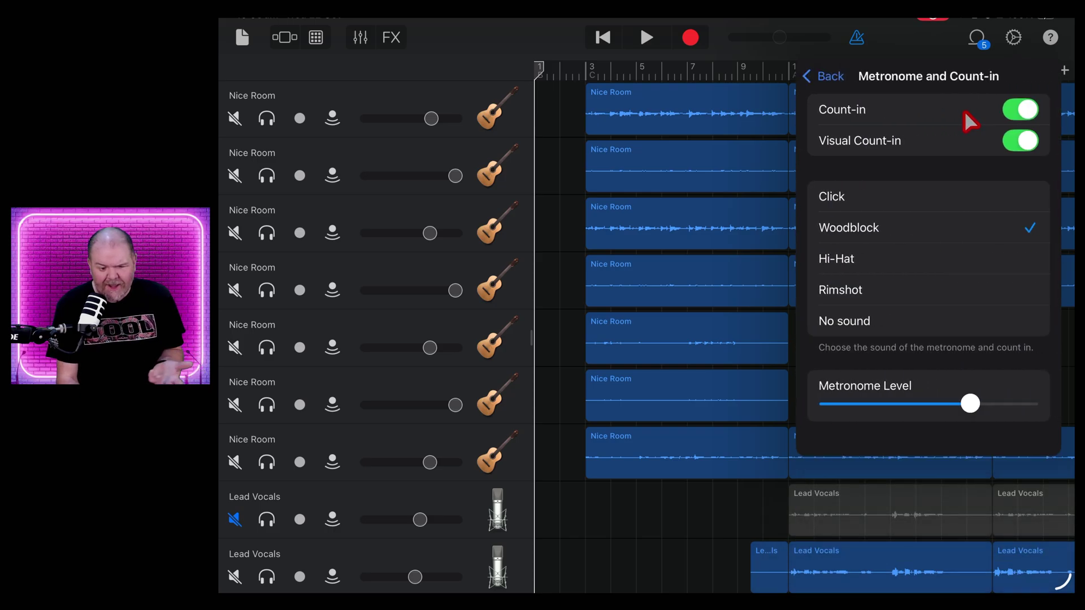
left_click(906, 198)
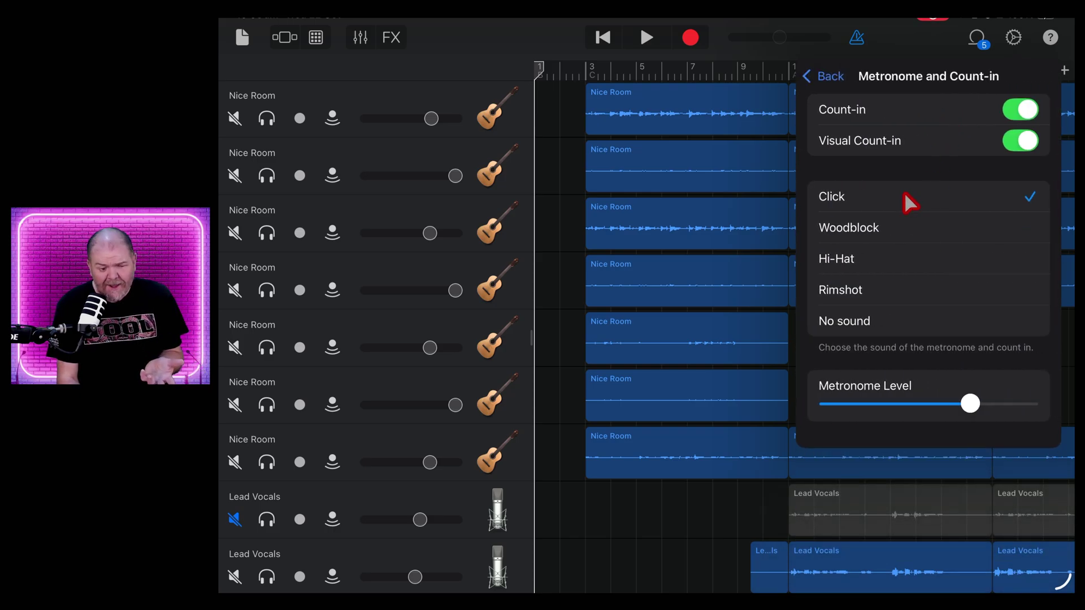
left_click(904, 228)
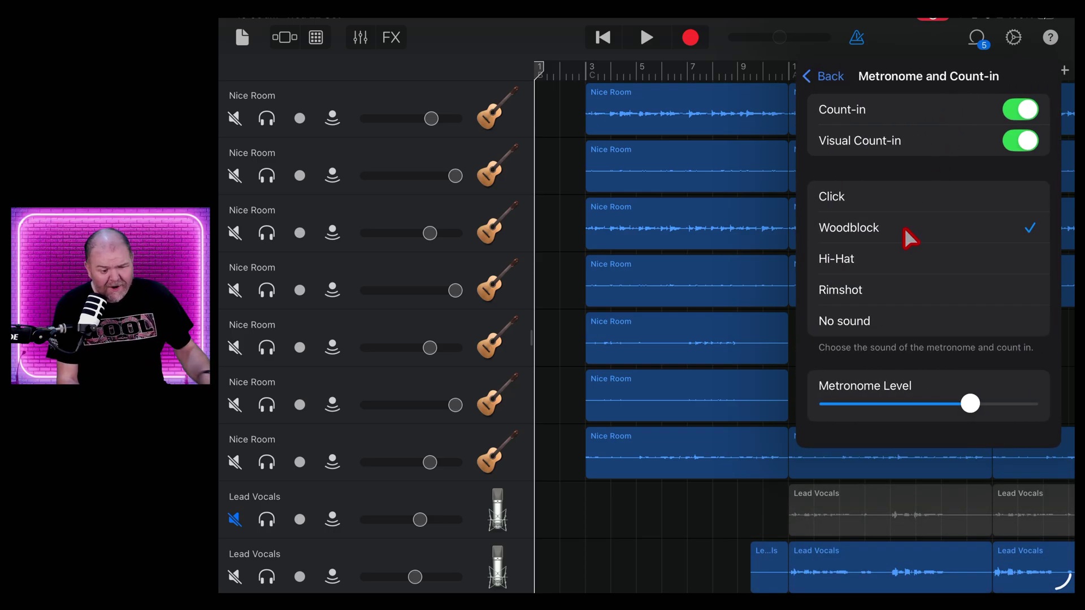
left_click(900, 287)
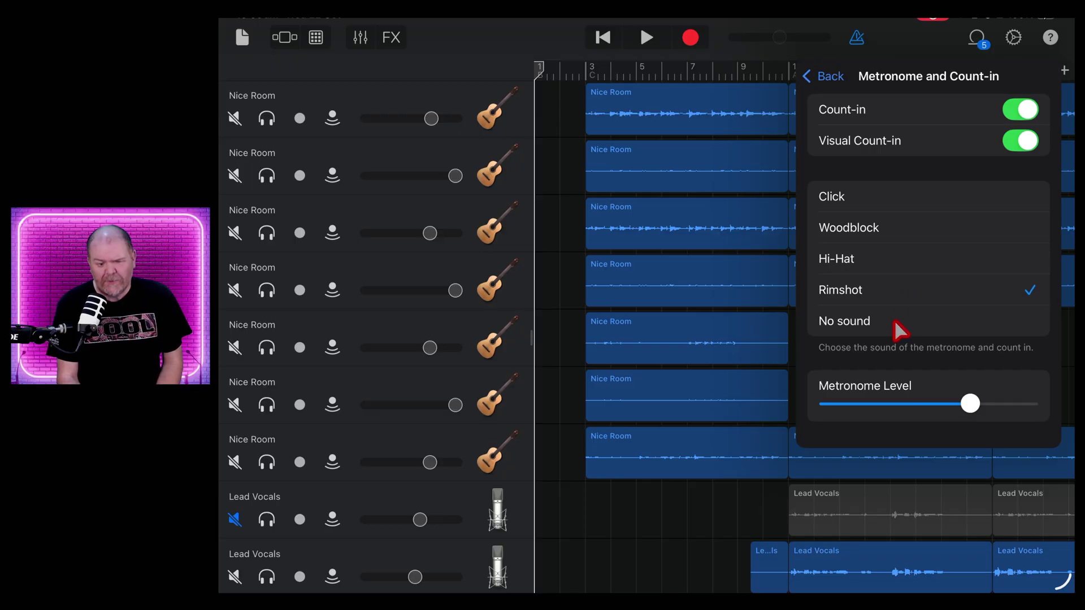
left_click_drag(971, 403, 1011, 403)
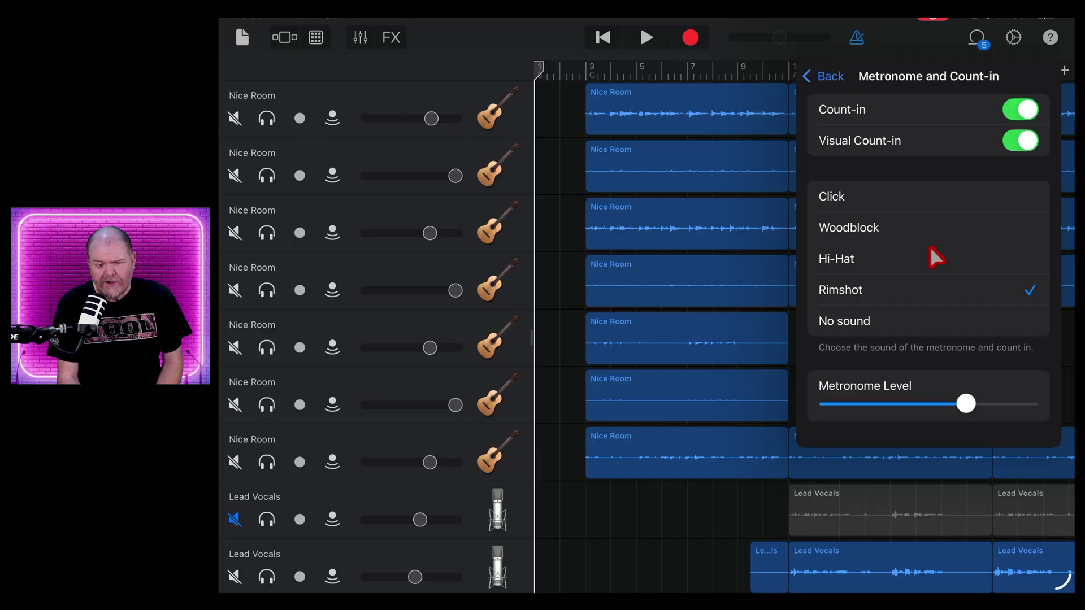
left_click(900, 45)
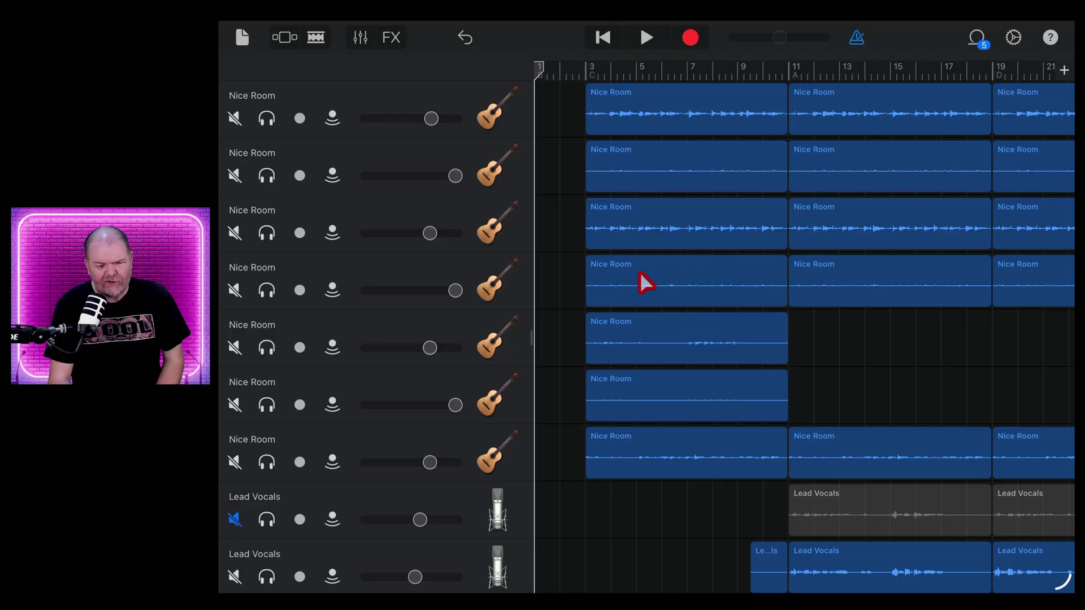
- Add a Latin Percussion drummer track playing the Coconut Grove preset
scroll(511, 224, "down", 7)
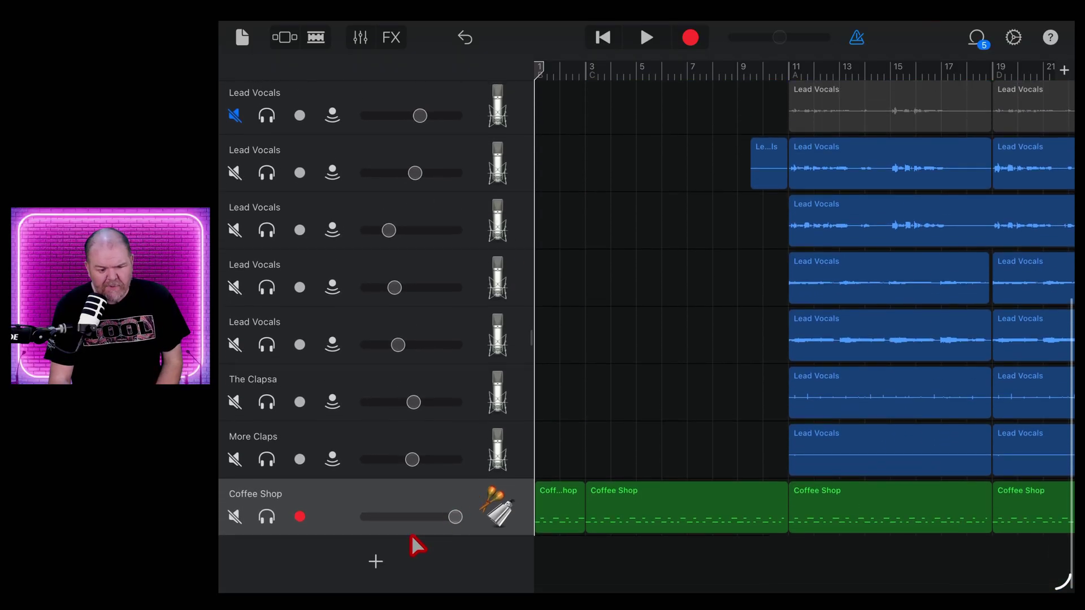
left_click(375, 560)
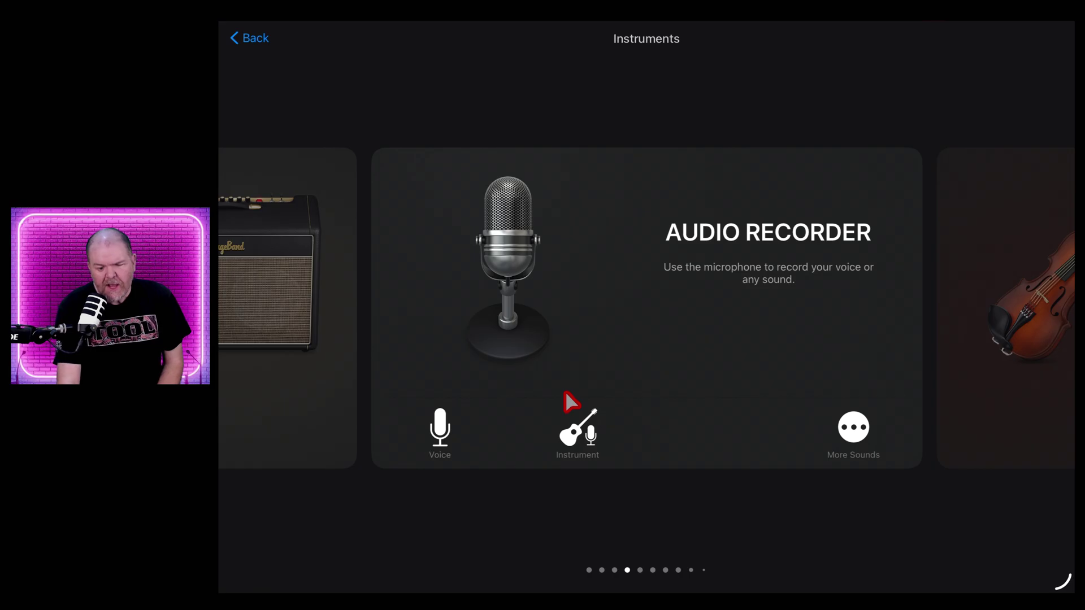
scroll(567, 400, "right", 3)
scroll(569, 401, "right", 3)
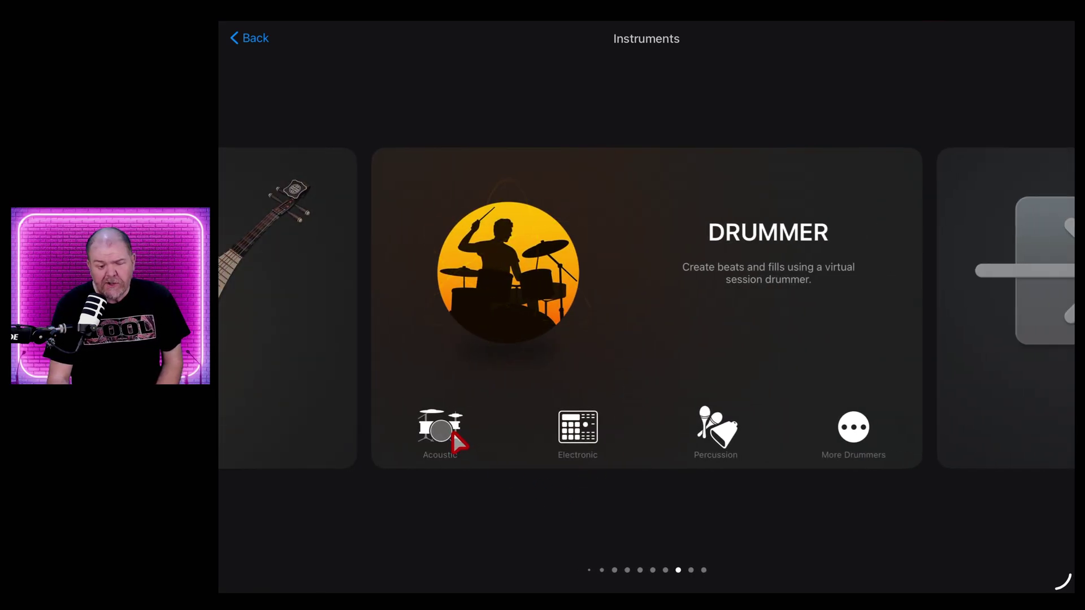
left_click(711, 431)
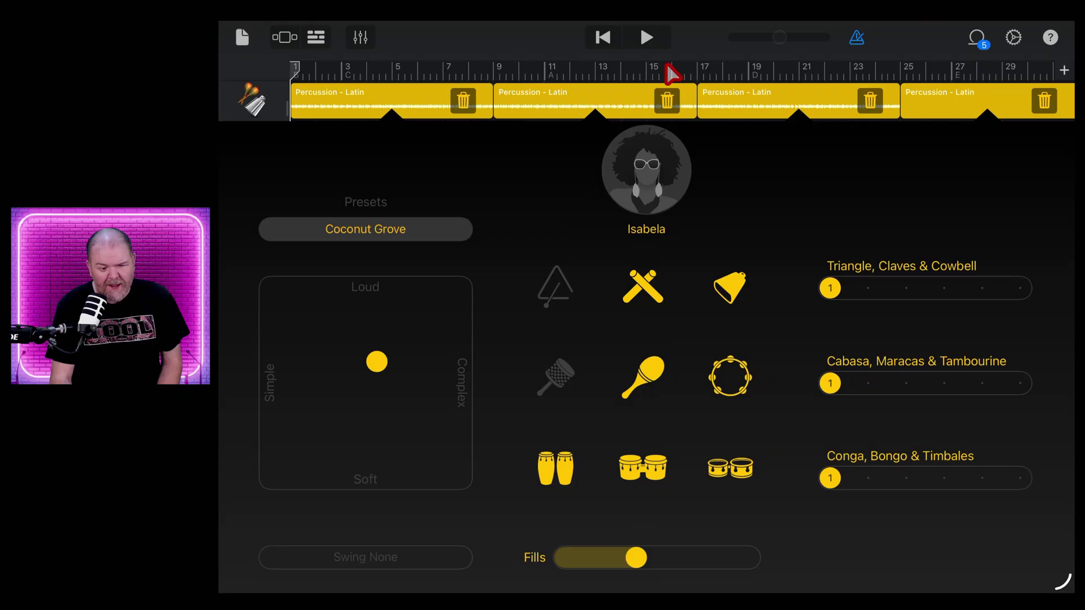
- Preview the percussion part with the metronome, then leave the metronome switched off
left_click(648, 38)
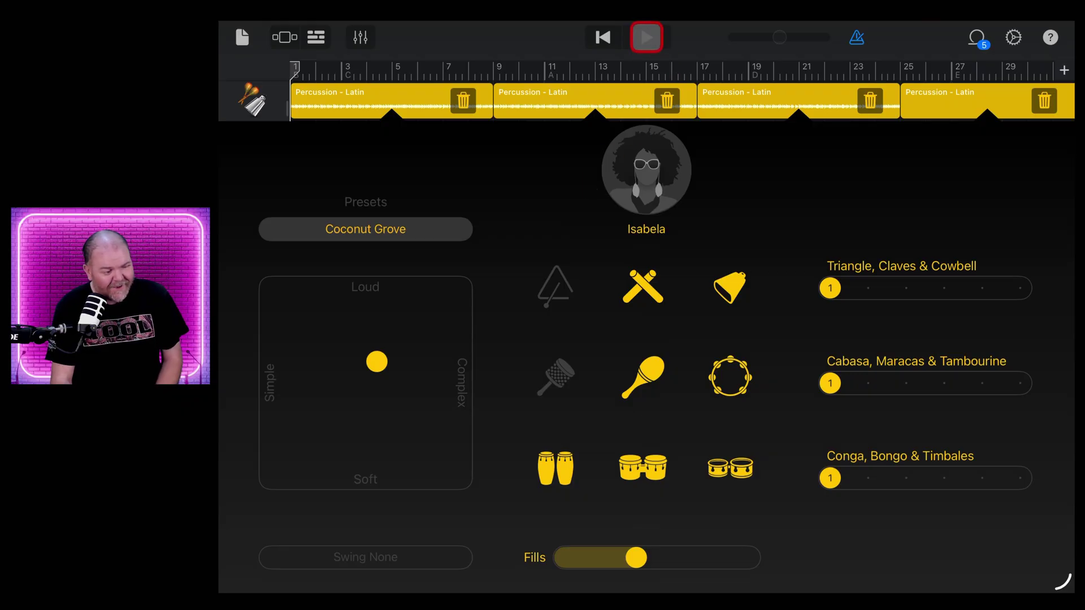
left_click(857, 37)
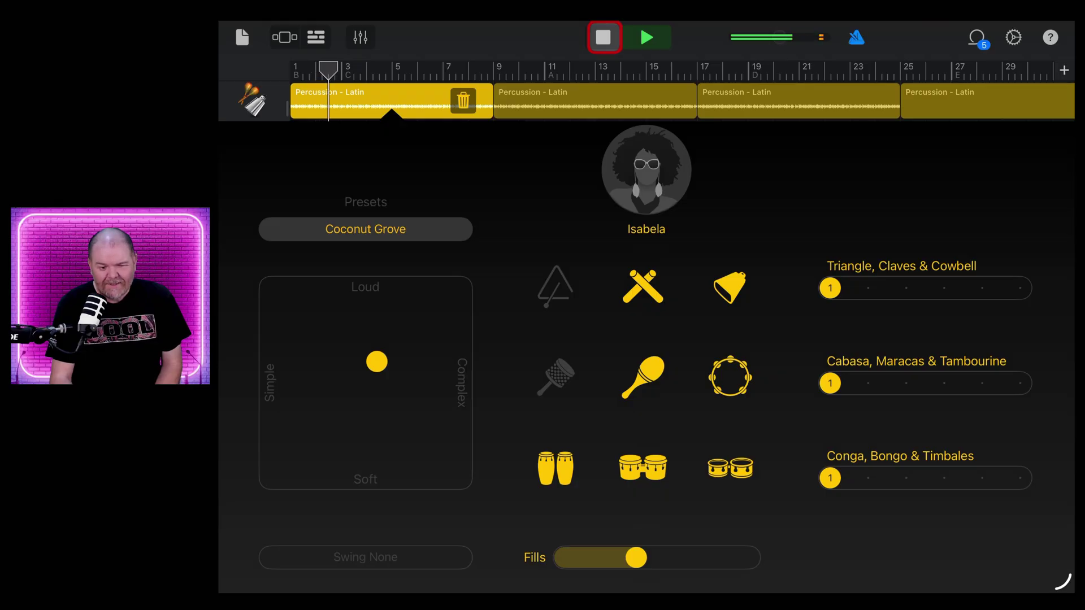
left_click(603, 37)
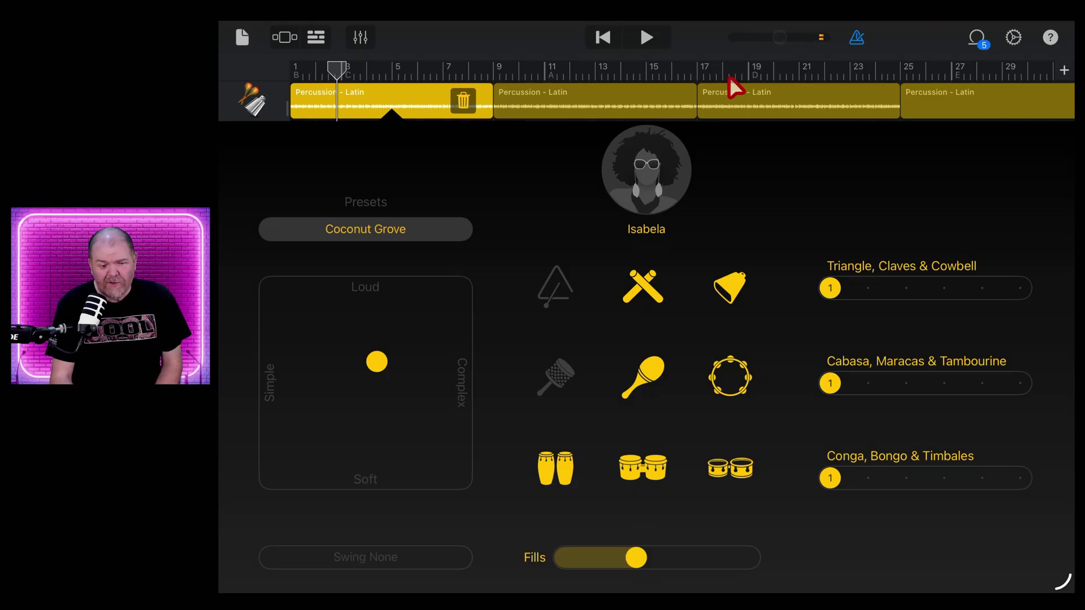
left_click(856, 37)
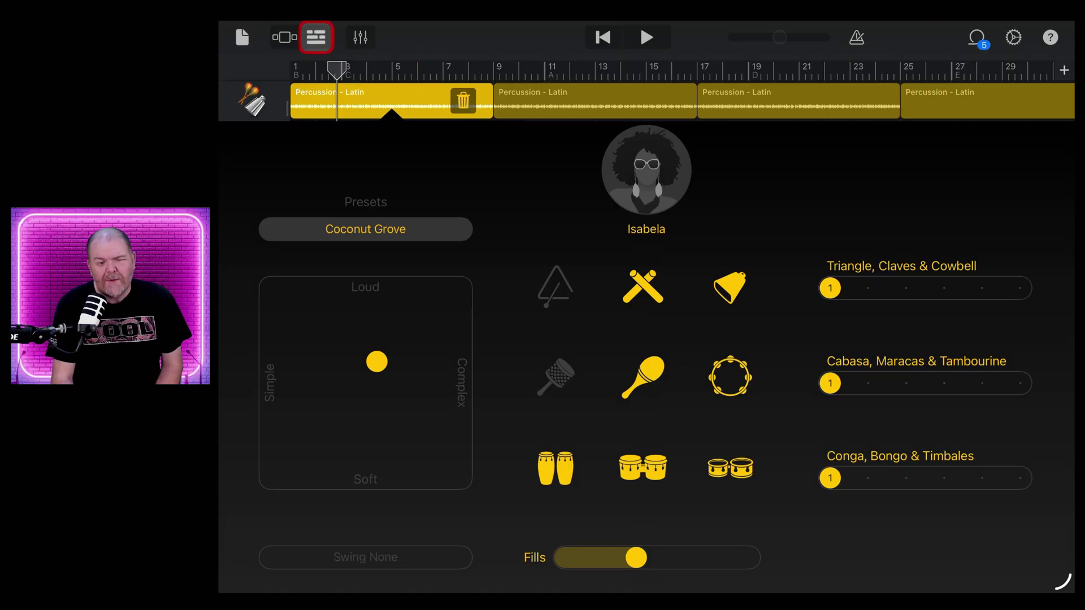
- Mute the Coffee Shop track and play the Isabela percussion track from bar 3
left_click(317, 38)
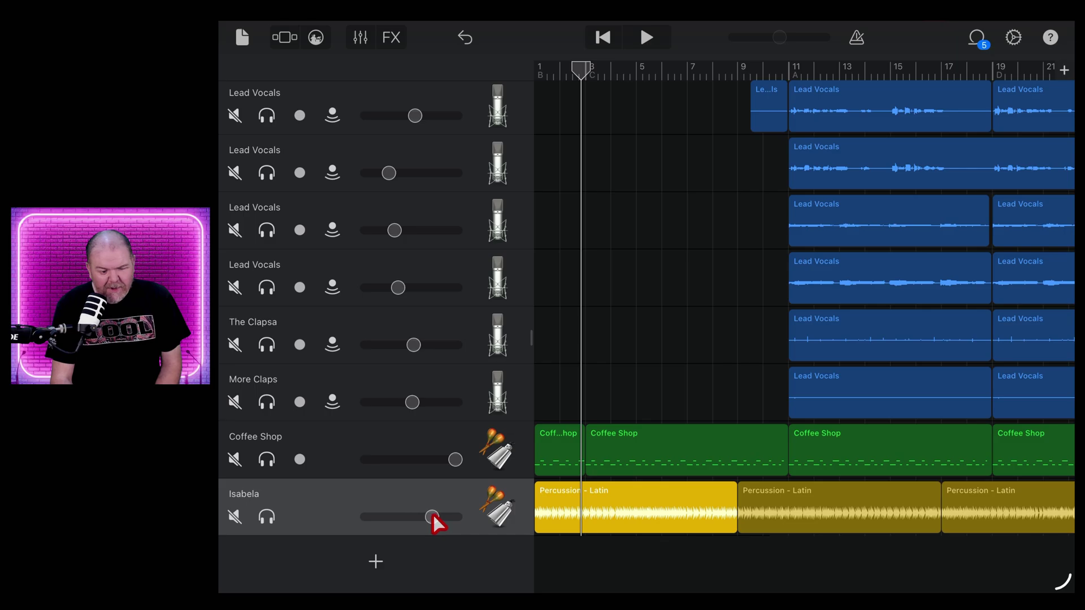
left_click(236, 460)
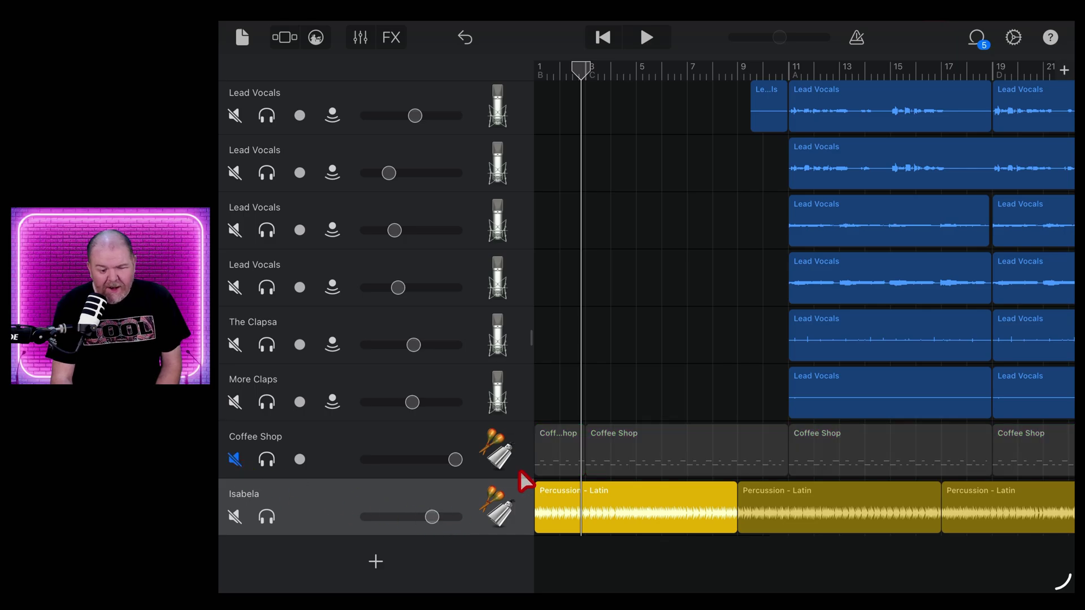
left_click(590, 68)
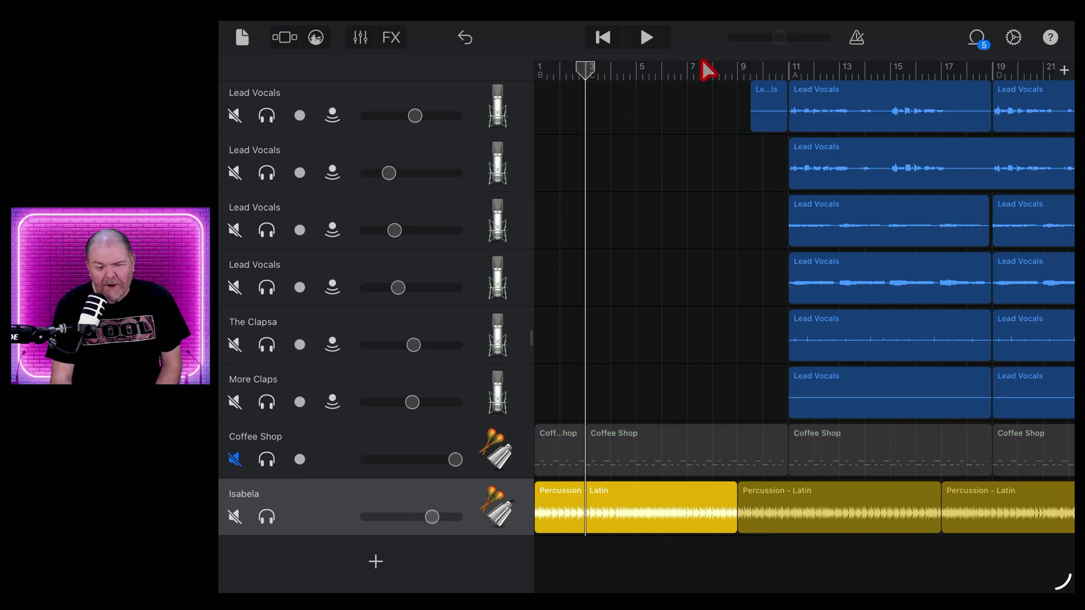
left_click(647, 38)
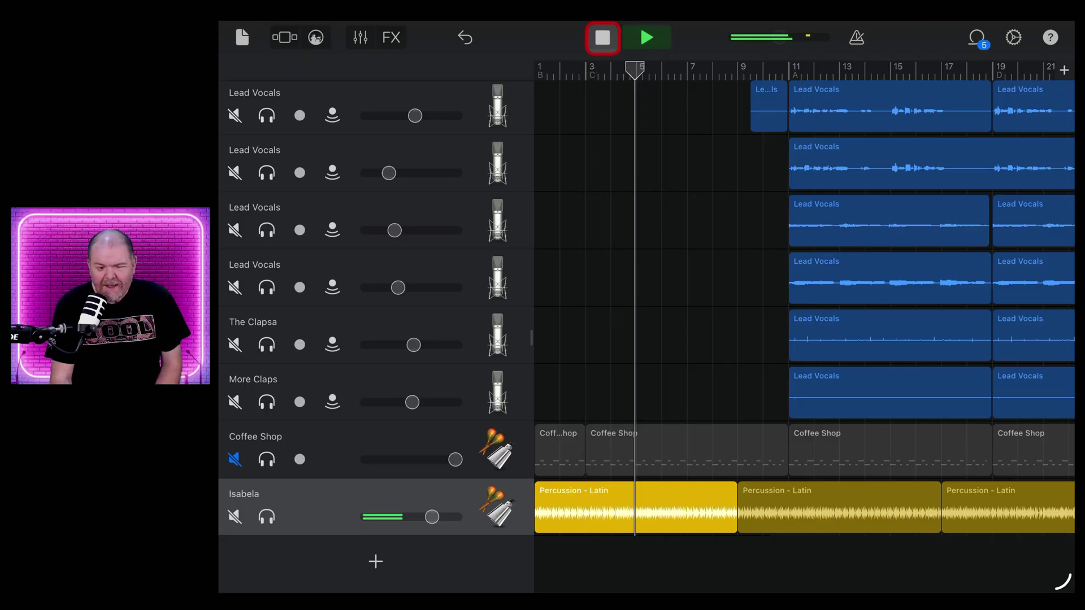
left_click(602, 37)
scroll(608, 187, "up", 8)
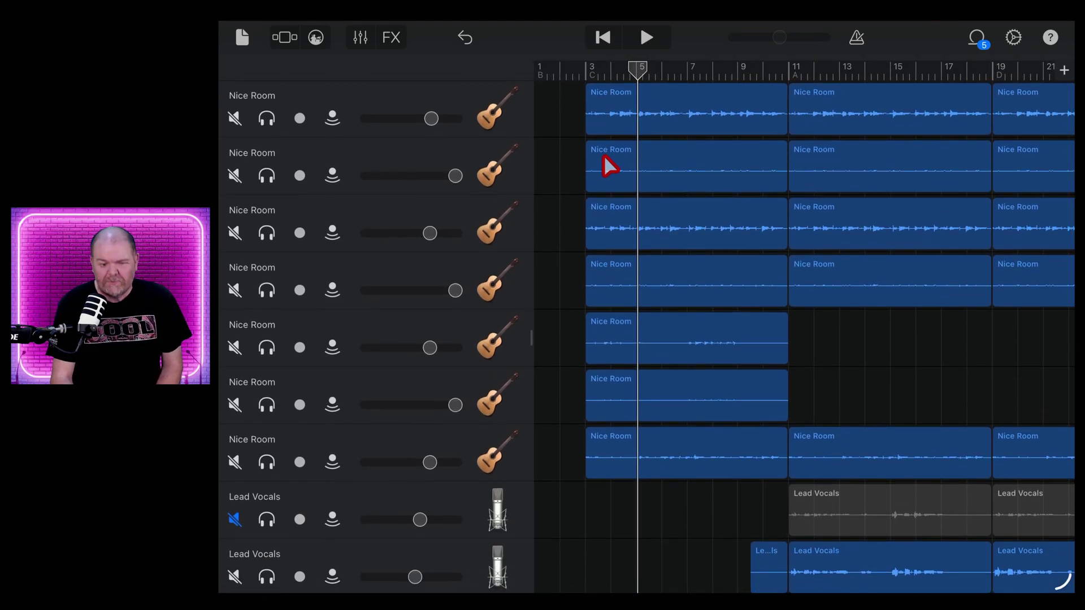
scroll(633, 233, "down", 3)
scroll(633, 229, "down", 5)
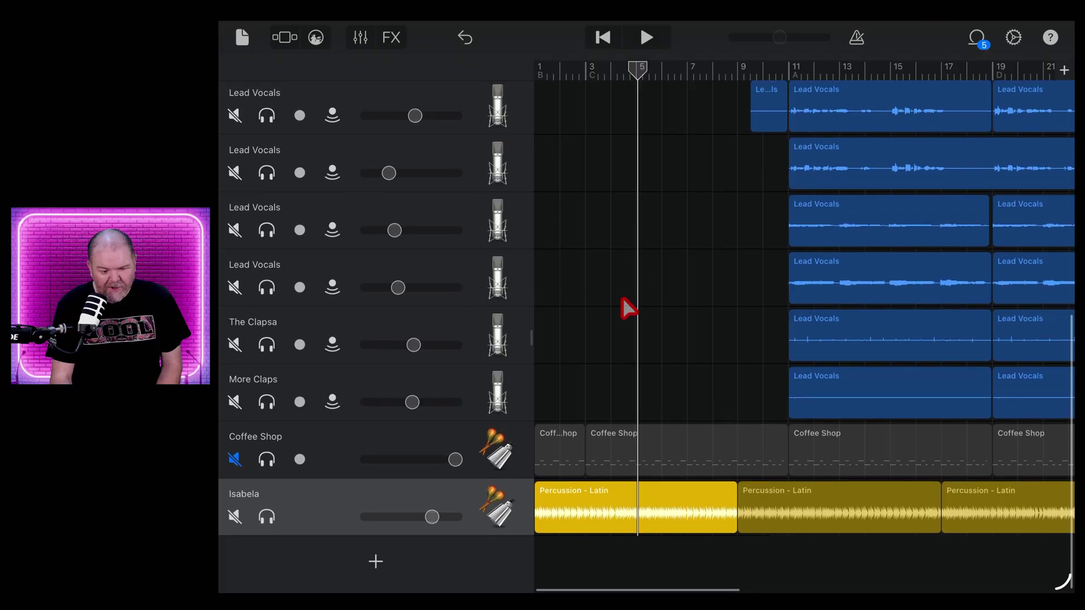
scroll(624, 369, "up", 8)
scroll(623, 369, "down", 8)
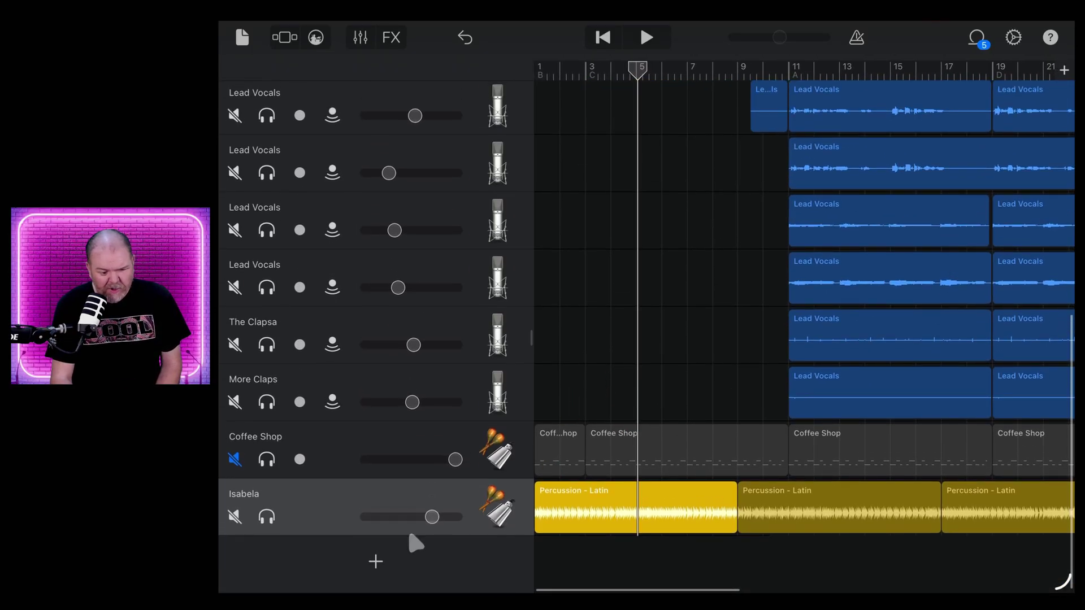
- Add an Acoustic drummer track with Songwriter drummer Darcy on the Hotel Cafe preset
left_click(375, 560)
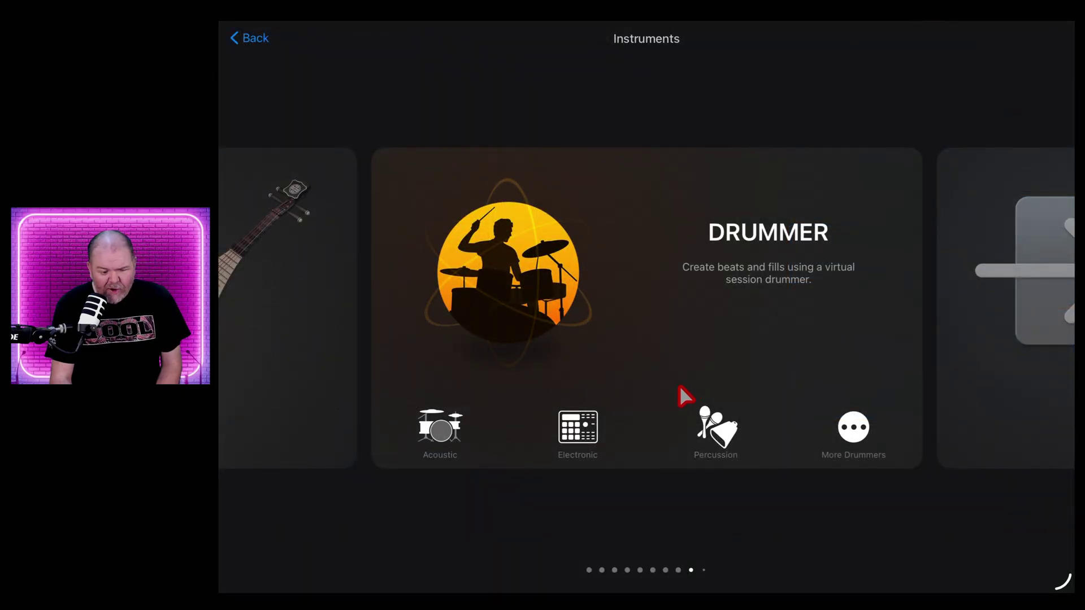
left_click(447, 429)
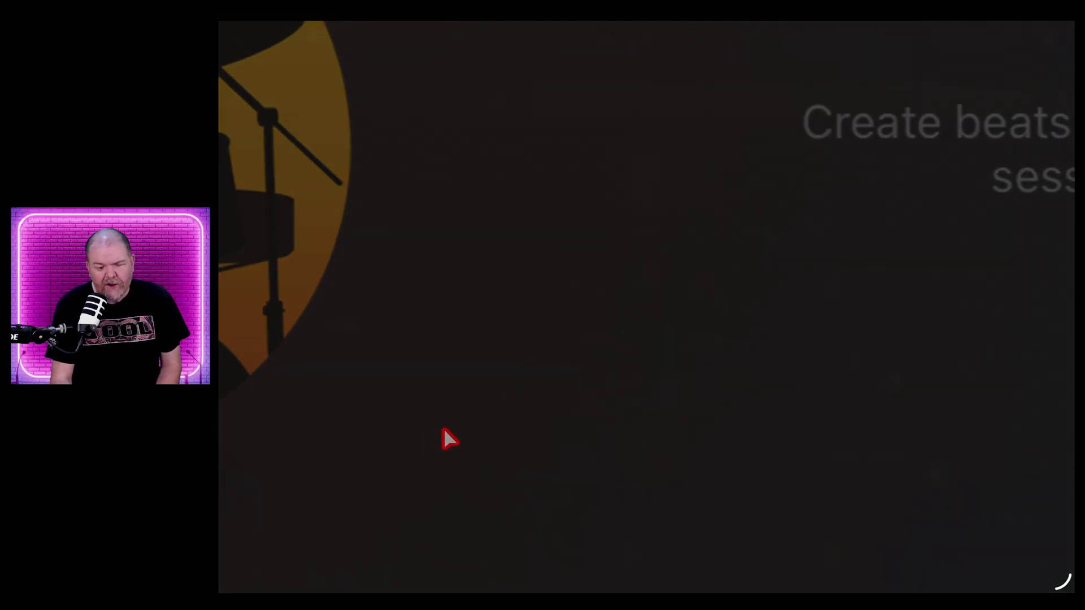
left_click(653, 187)
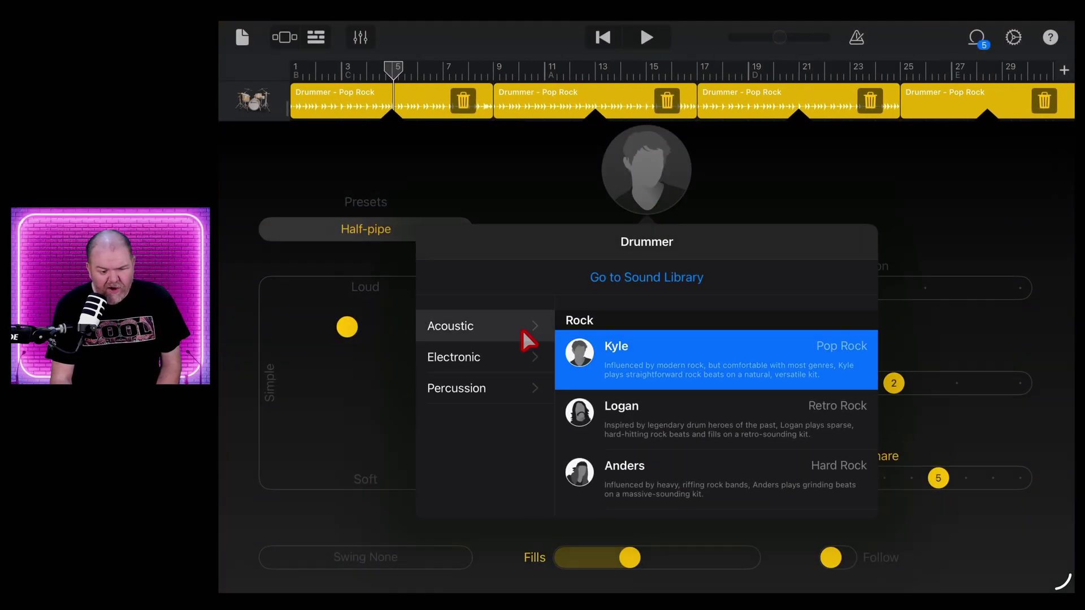
scroll(653, 390, "down", 5)
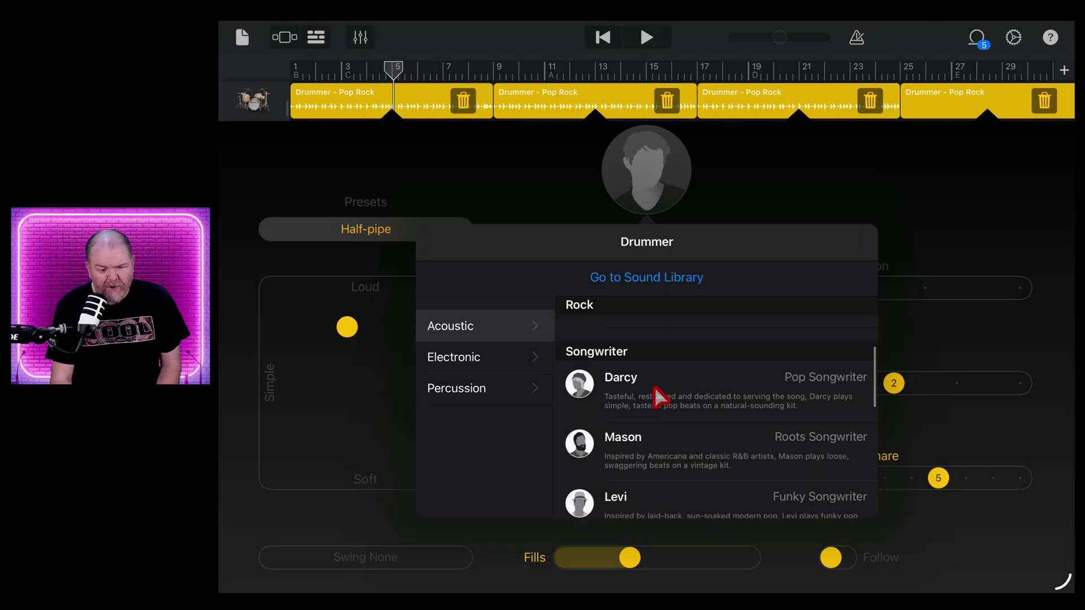
left_click(683, 390)
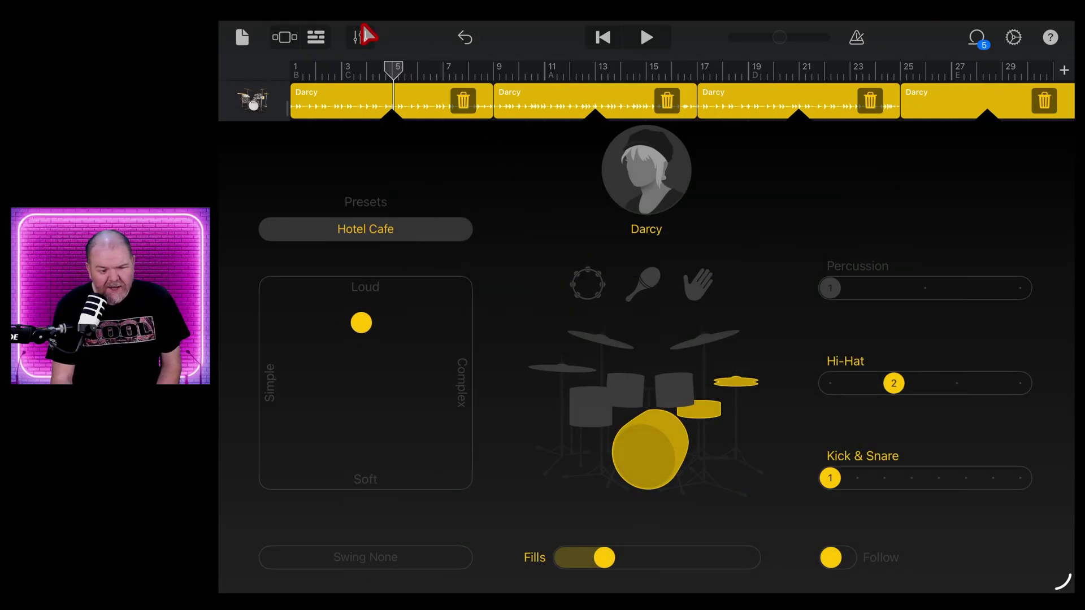
left_click(316, 37)
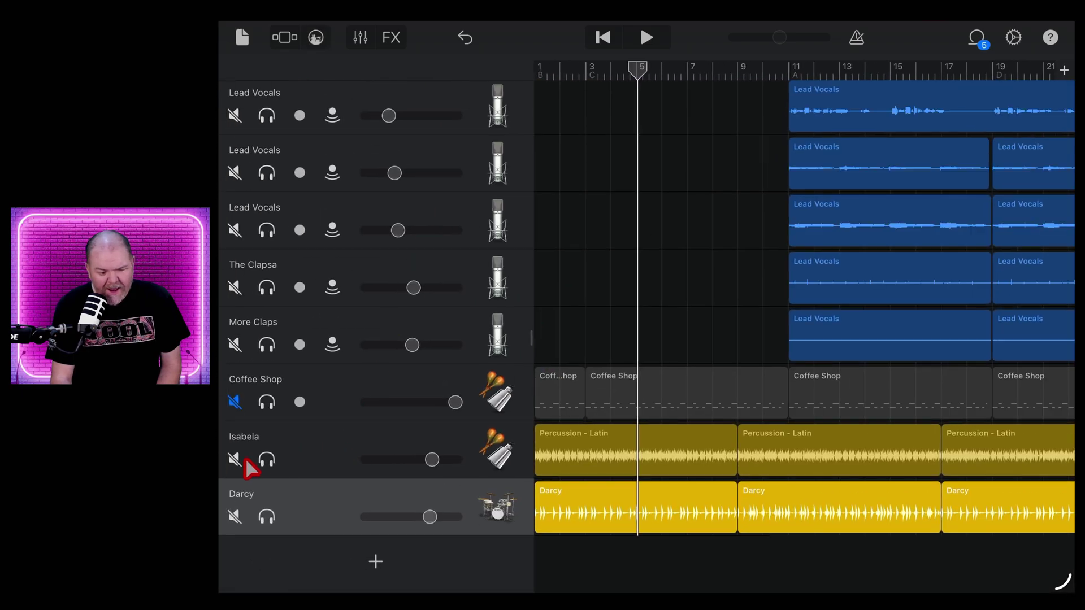
- Mute Isabela, play Darcy's beat from bar 3, and return the playhead to bar 1
left_click(236, 458)
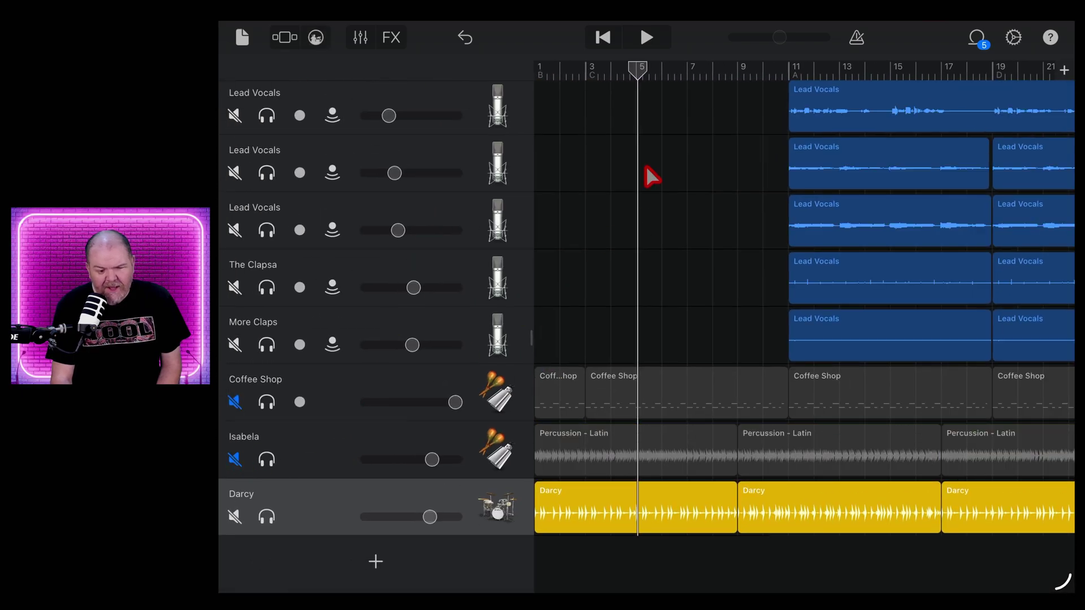
left_click(588, 69)
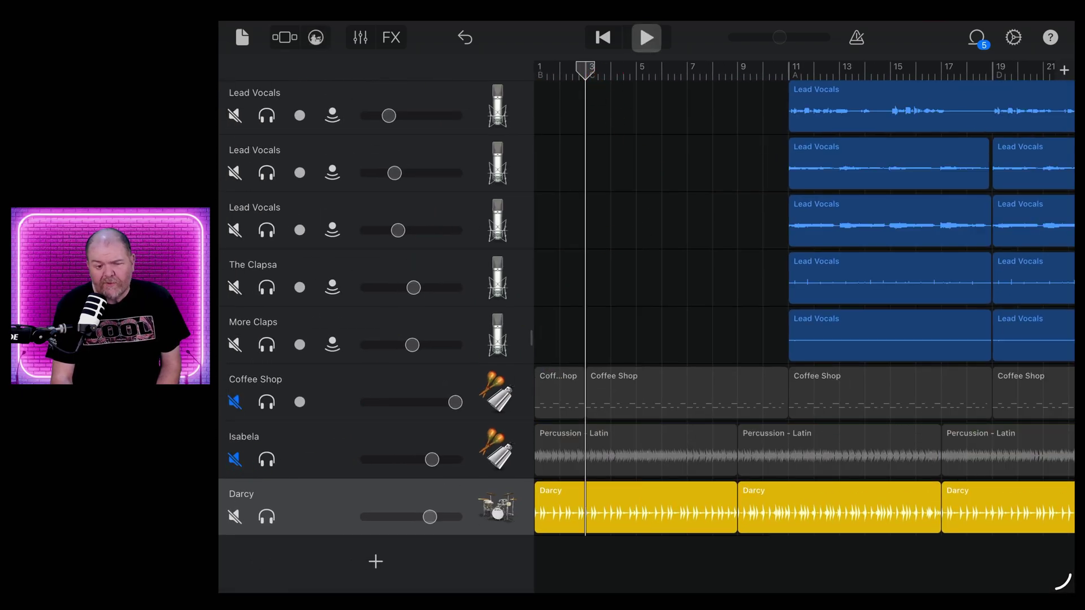
left_click(646, 38)
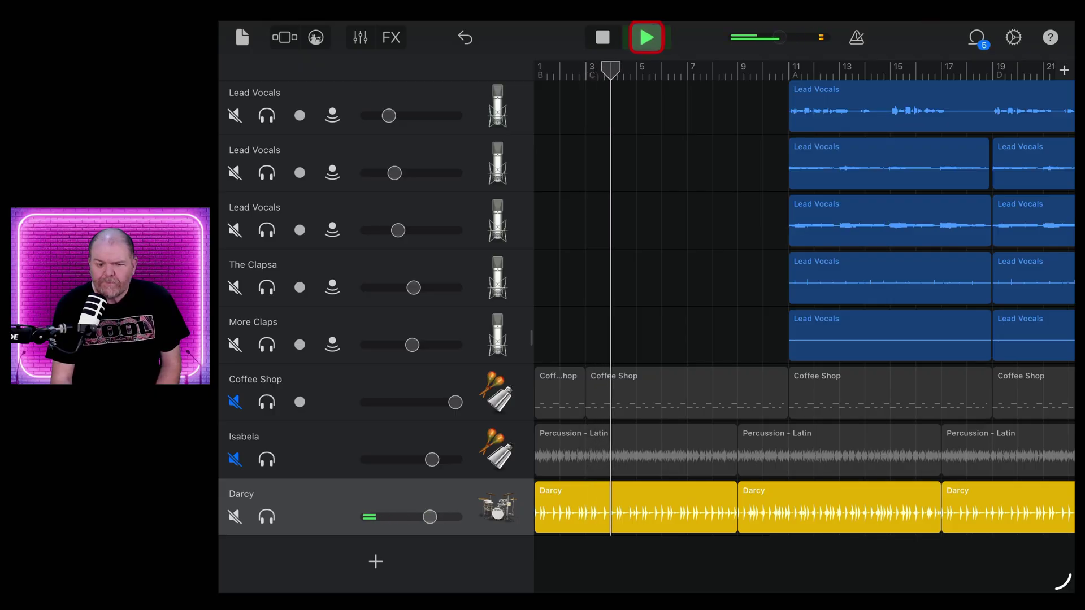
left_click(603, 37)
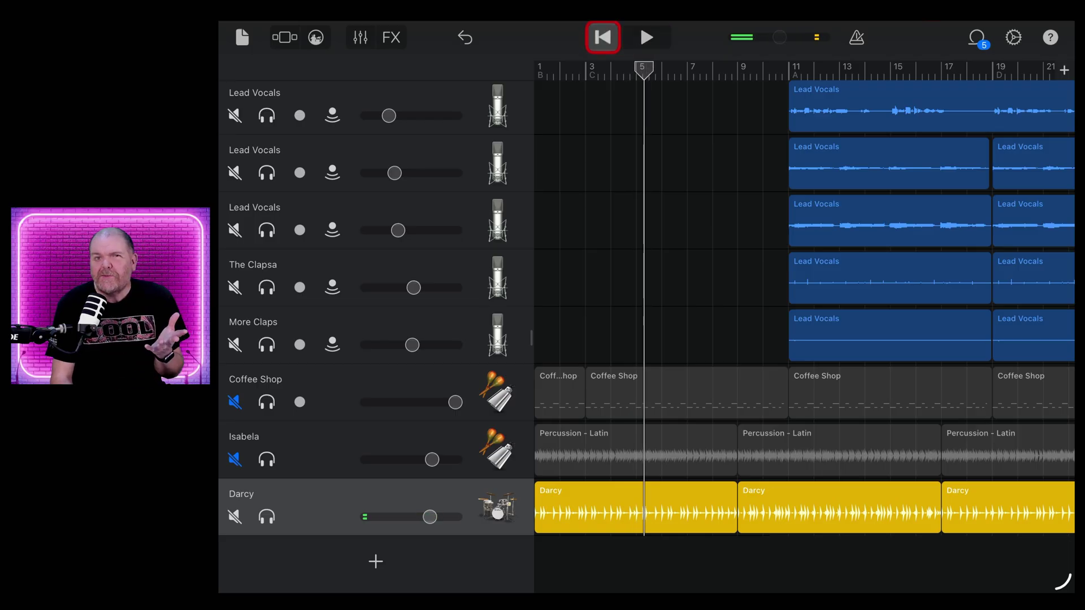
scroll(641, 185, "up", 10)
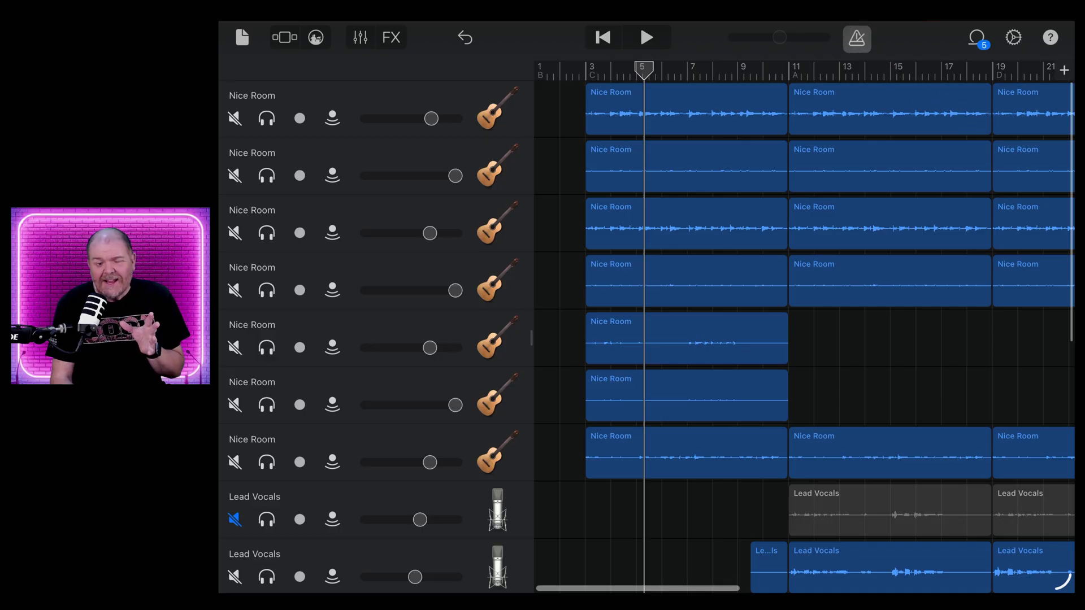
key("Return")
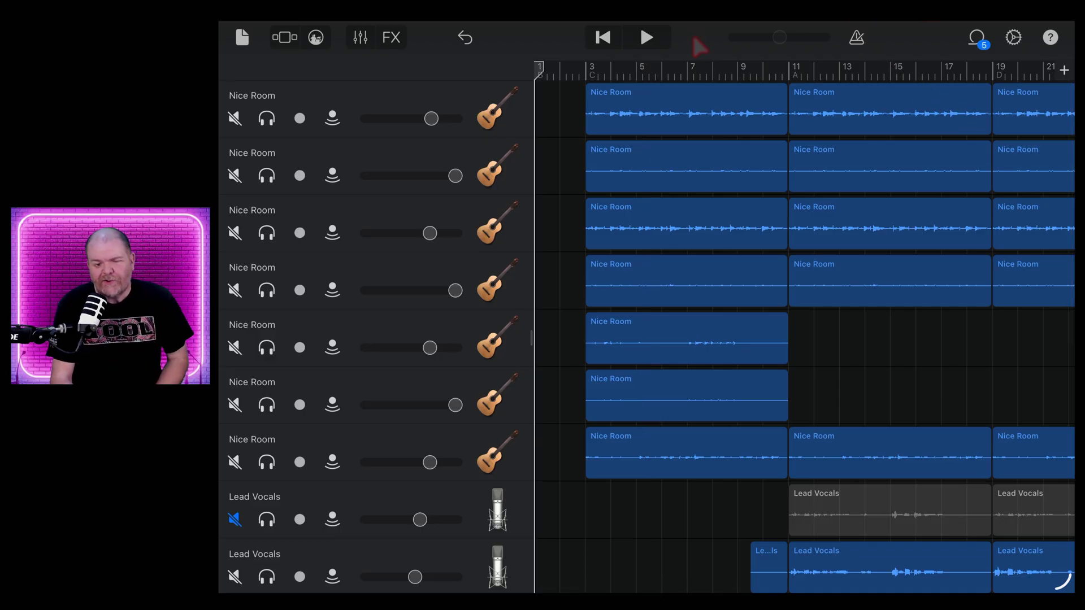
scroll(538, 218, "down", 10)
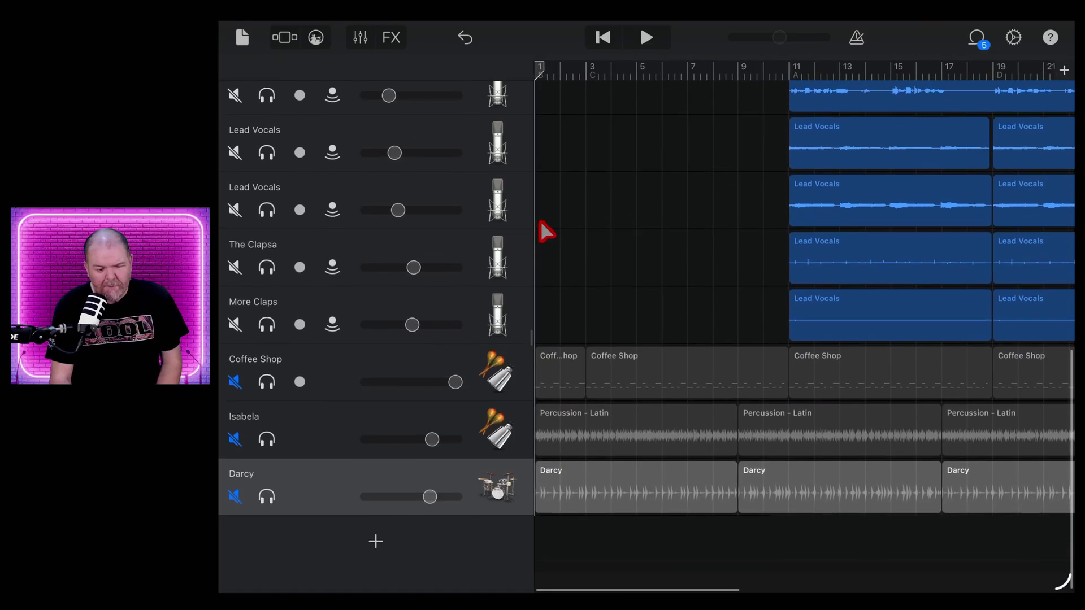
- Add a Drums track using the Studio kit from More Sounds > Percussion
left_click(375, 561)
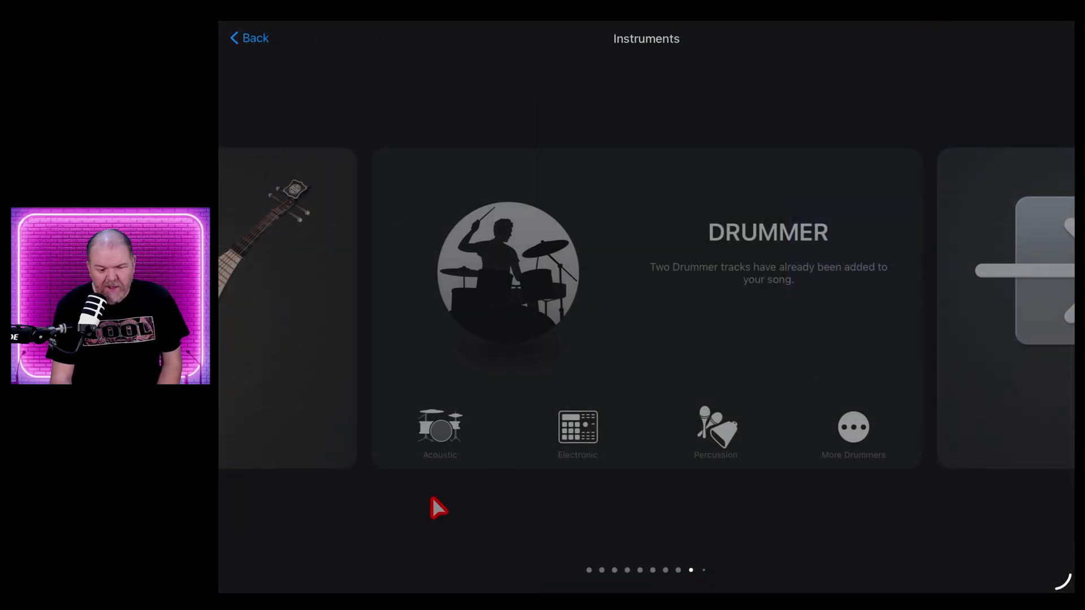
scroll(645, 210, "right", 8)
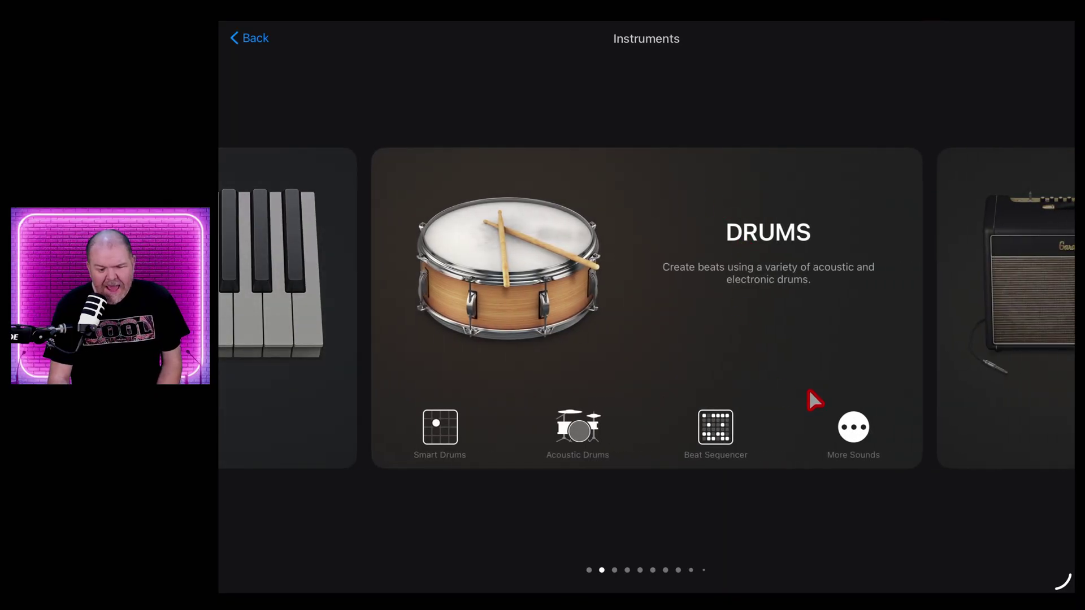
left_click(860, 427)
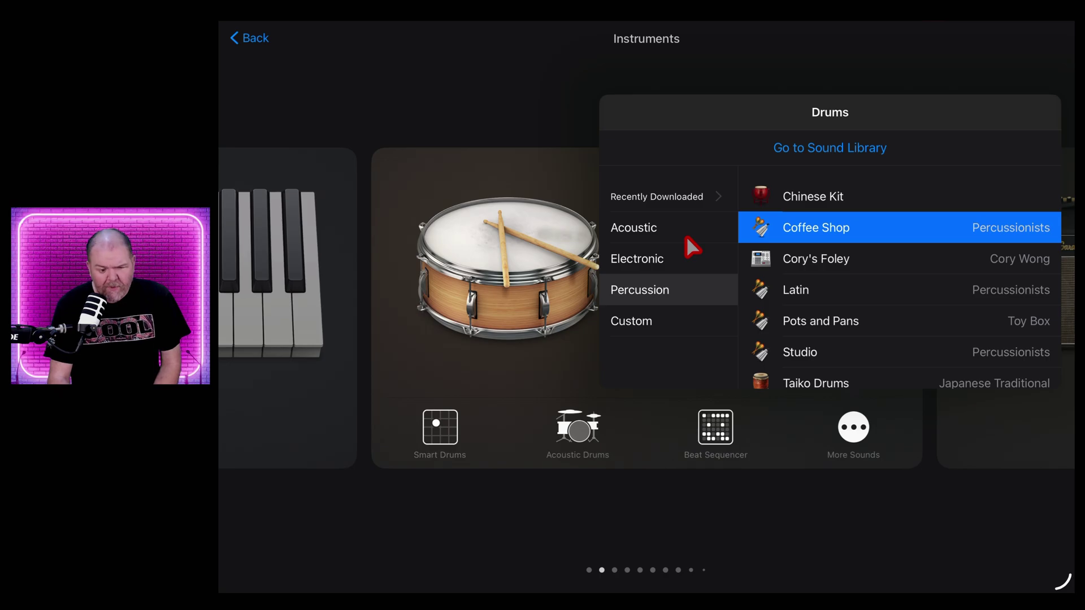
left_click(664, 226)
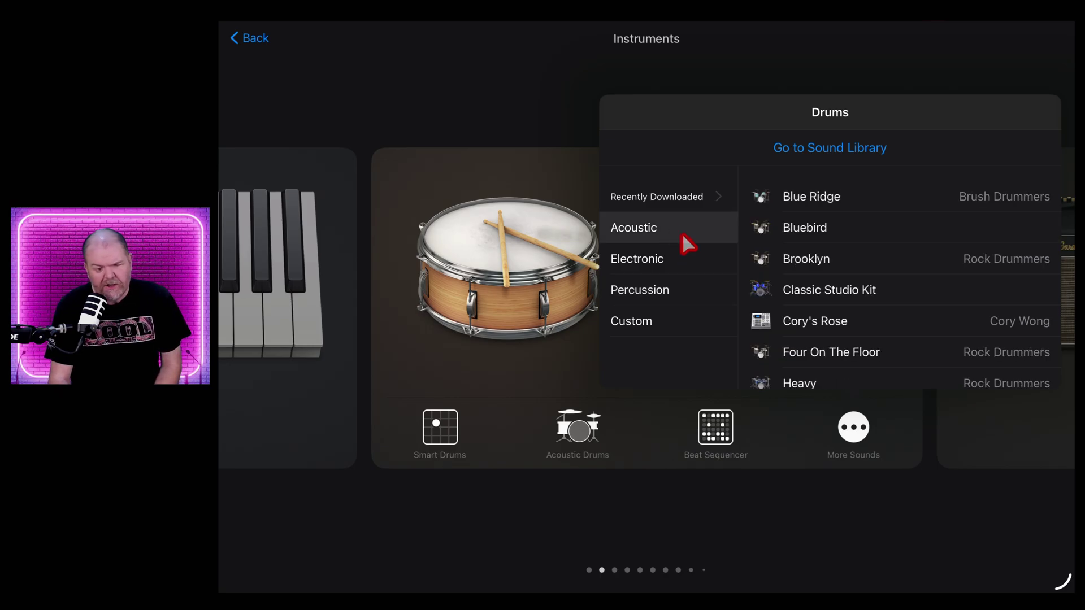
left_click(678, 255)
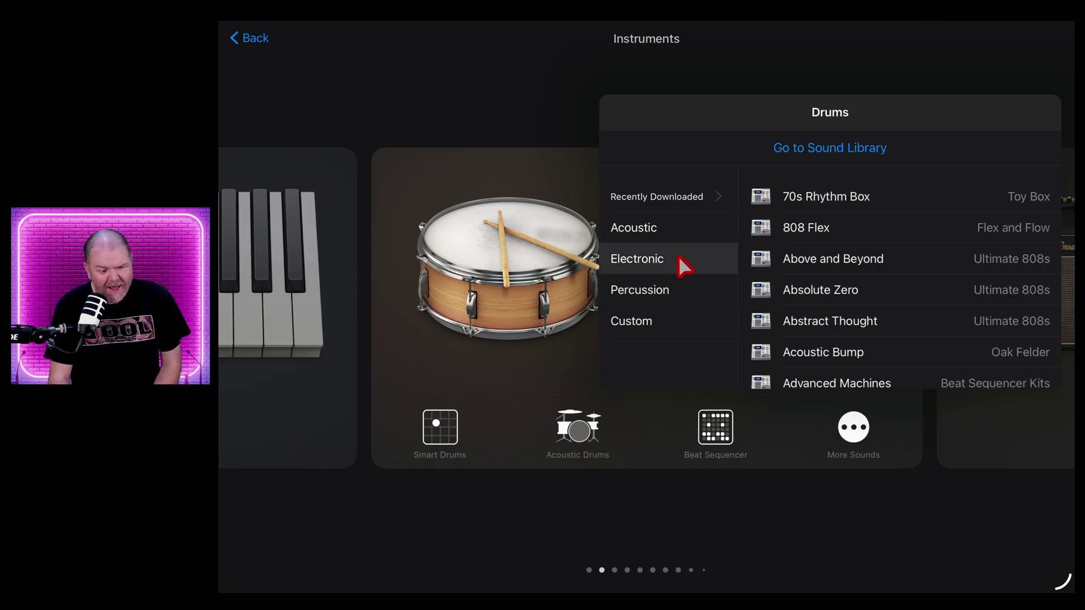
left_click(666, 287)
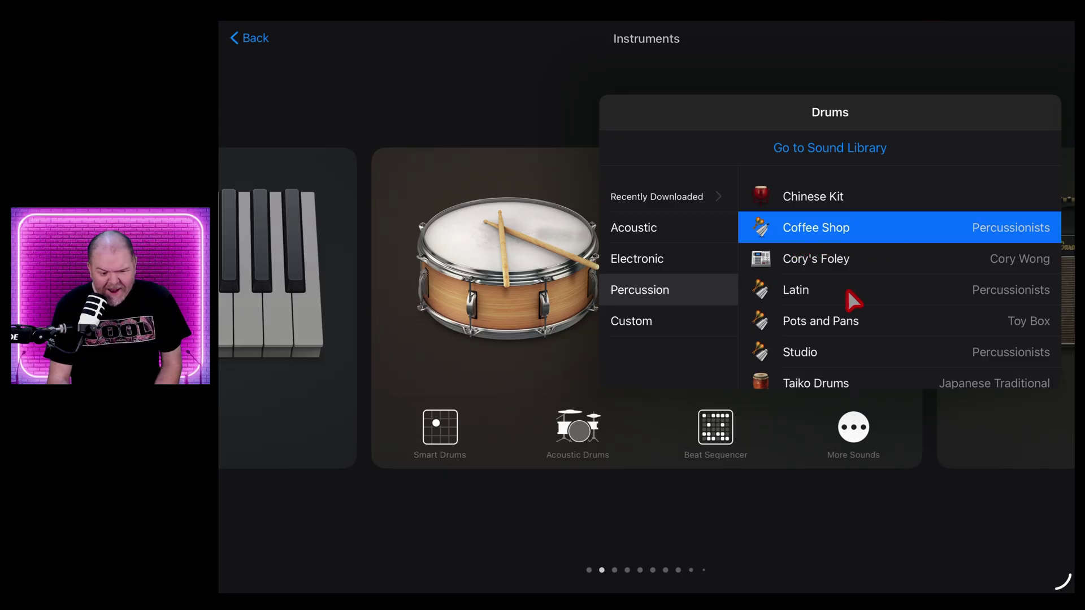
left_click(824, 347)
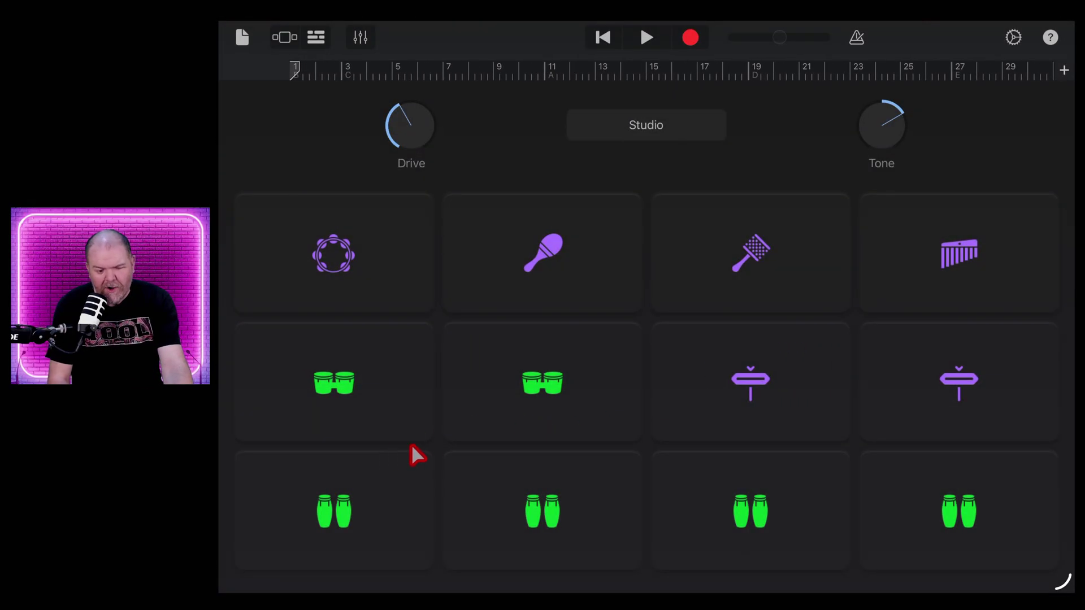
- Try out a conga and bongo pattern on the Studio percussion pads
left_click(347, 523)
left_click(543, 381)
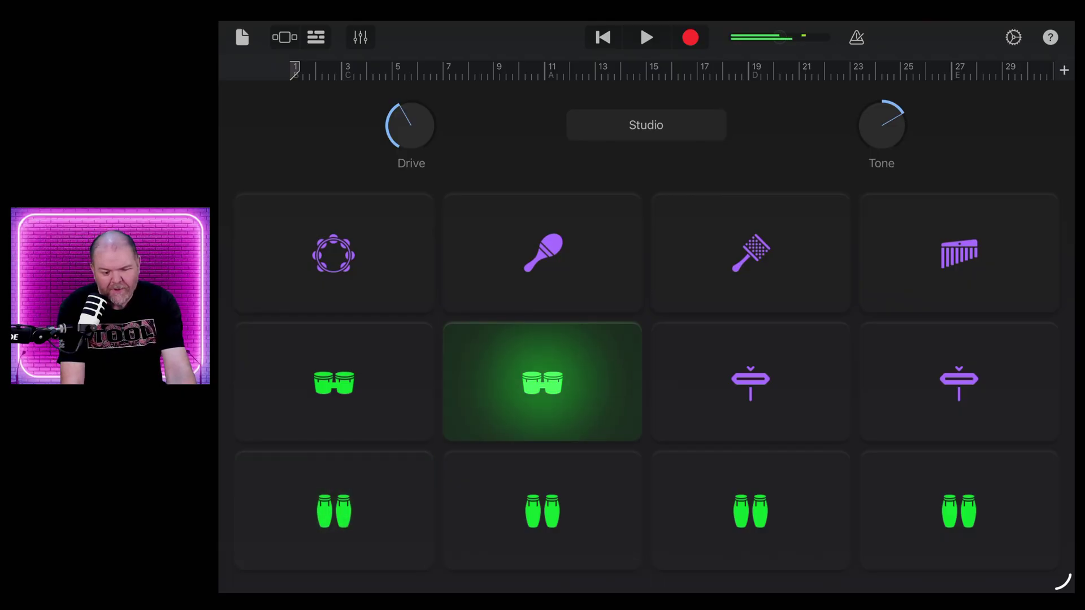
left_click(334, 510)
left_click(333, 510)
left_click(543, 382)
left_click(334, 510)
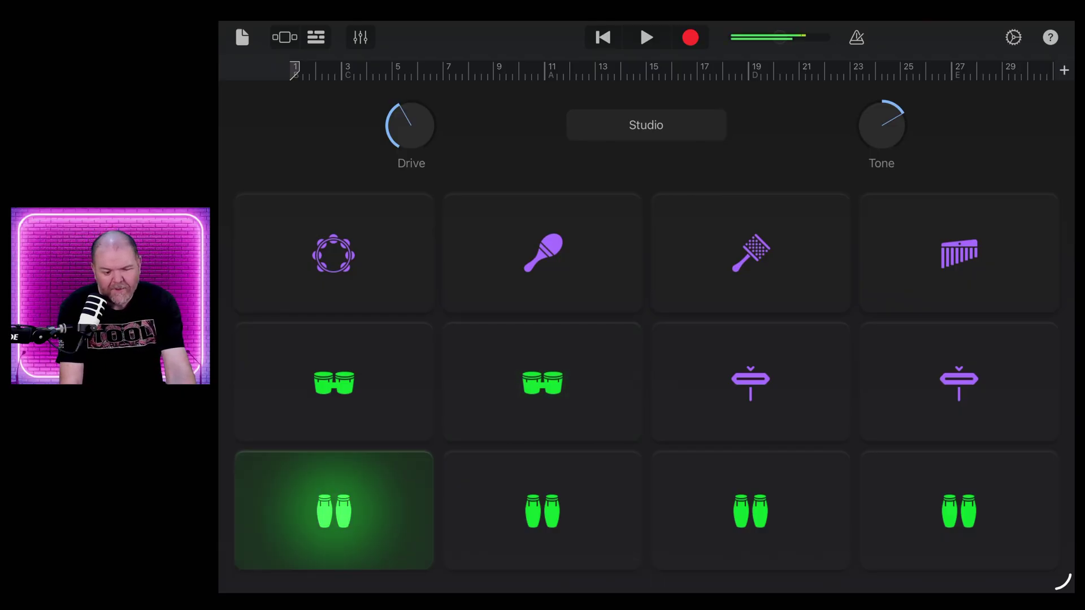
left_click(334, 383)
left_click(333, 510)
left_click(334, 511)
left_click(334, 382)
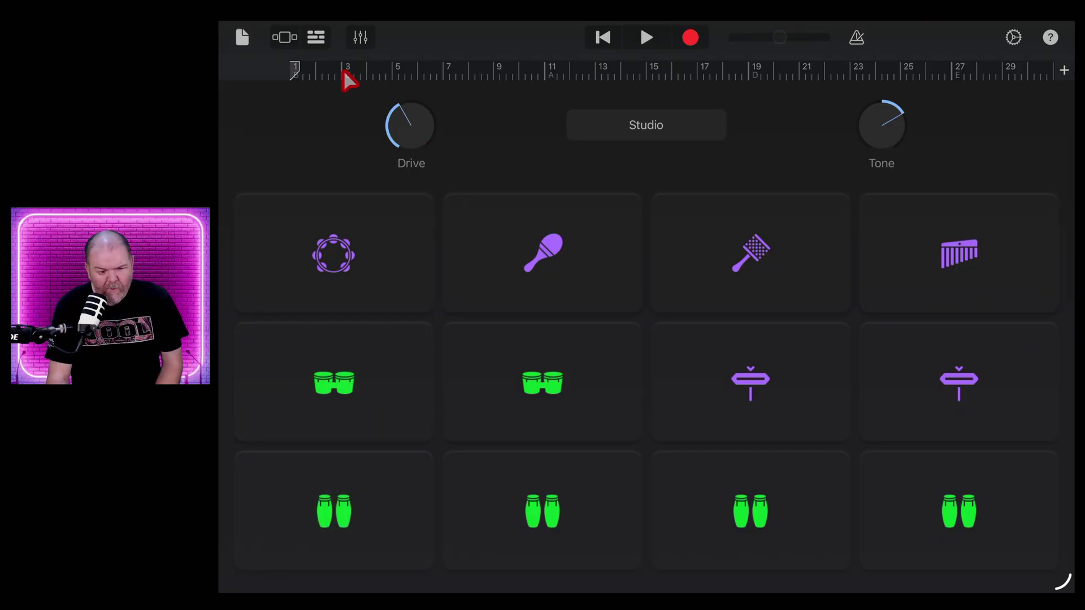
- Enable the metronome and record about two bars of conga percussion
left_click(856, 38)
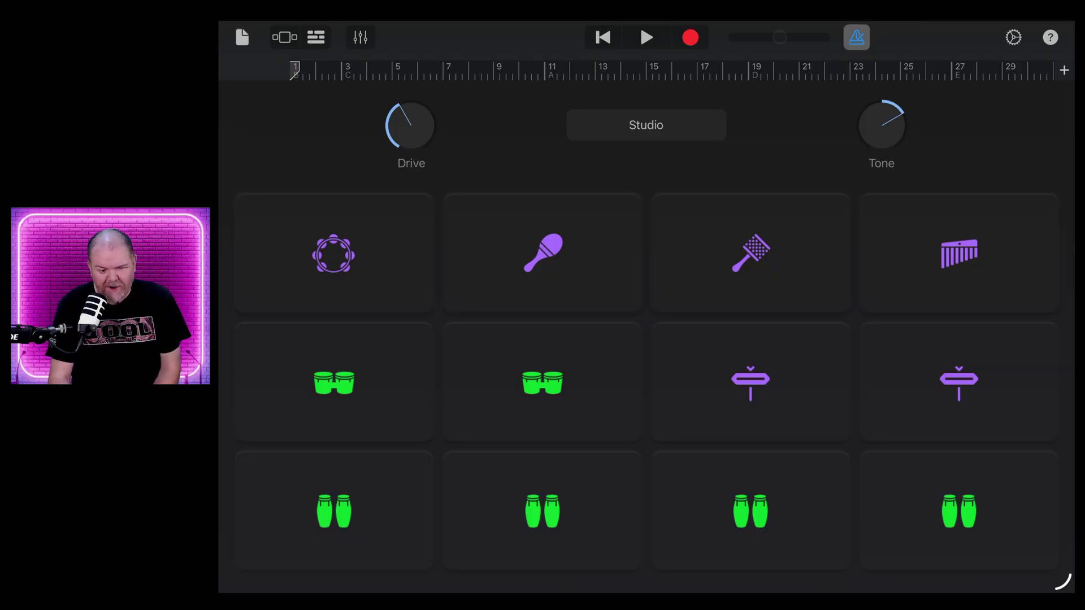
left_click(856, 38)
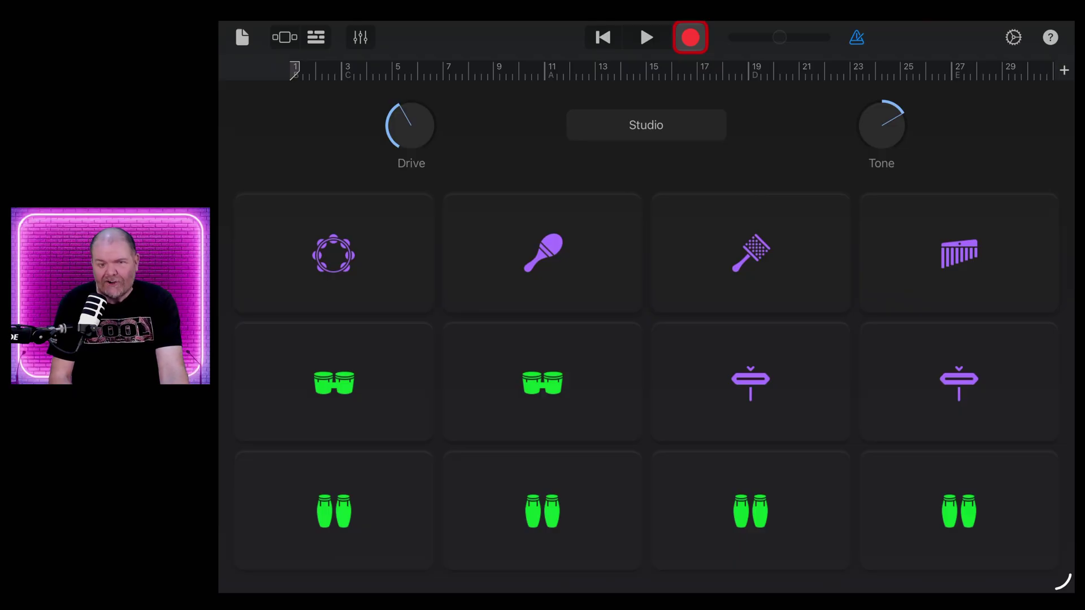
left_click(690, 37)
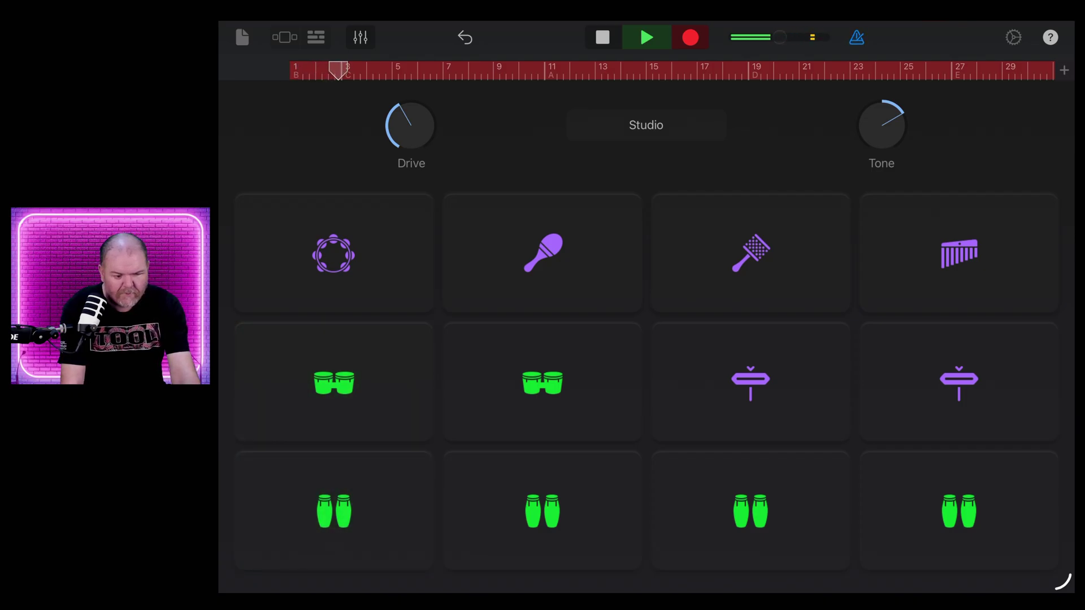
left_click(602, 38)
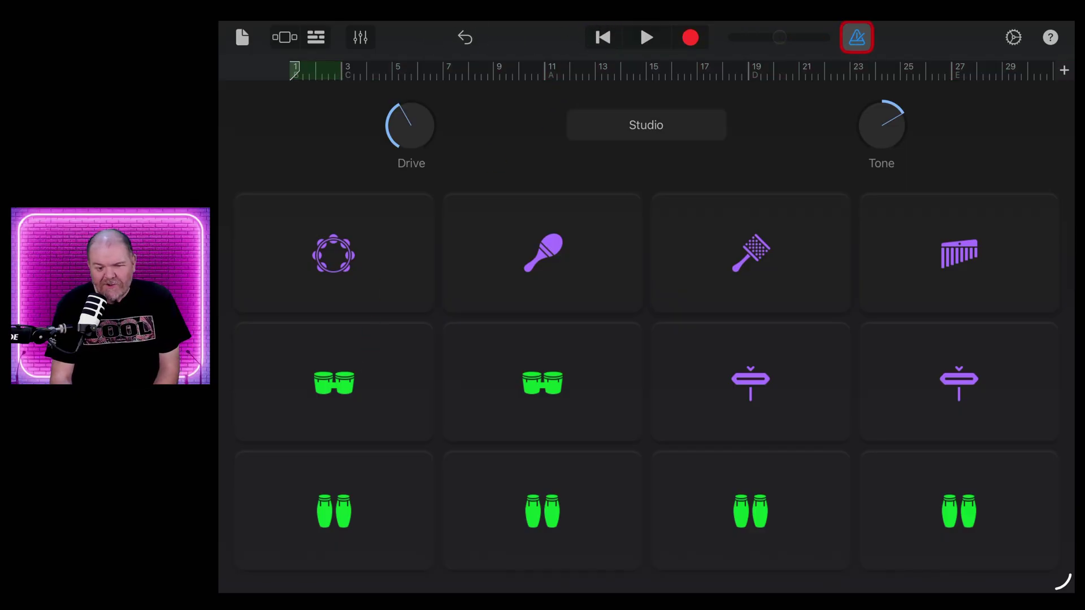
- Switch the metronome sound from Rimshot to Woodblock in Metronome and Count-in settings
left_click(1013, 37)
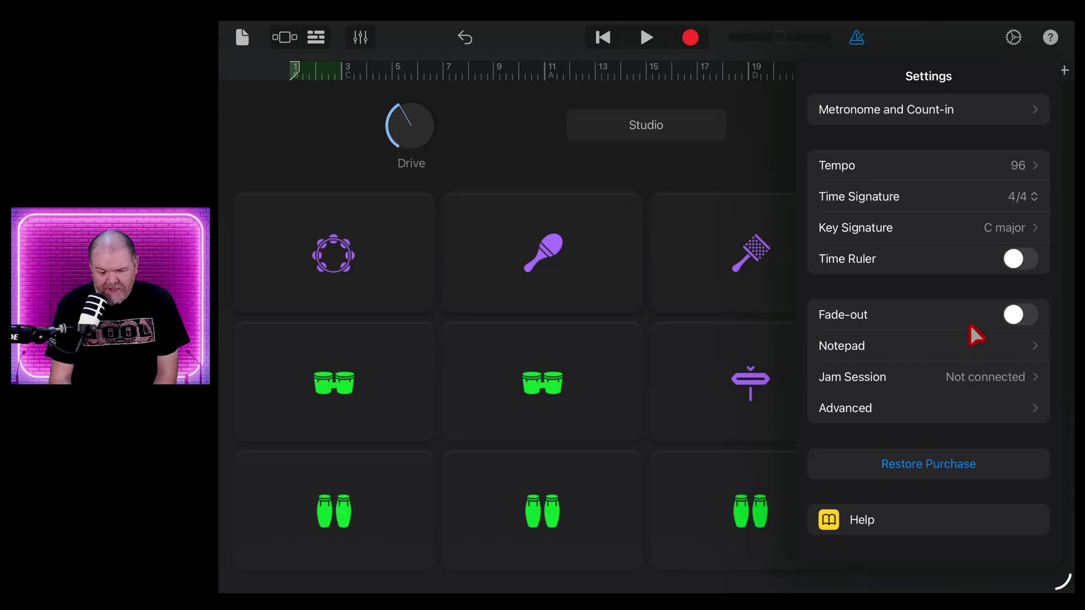
left_click(942, 107)
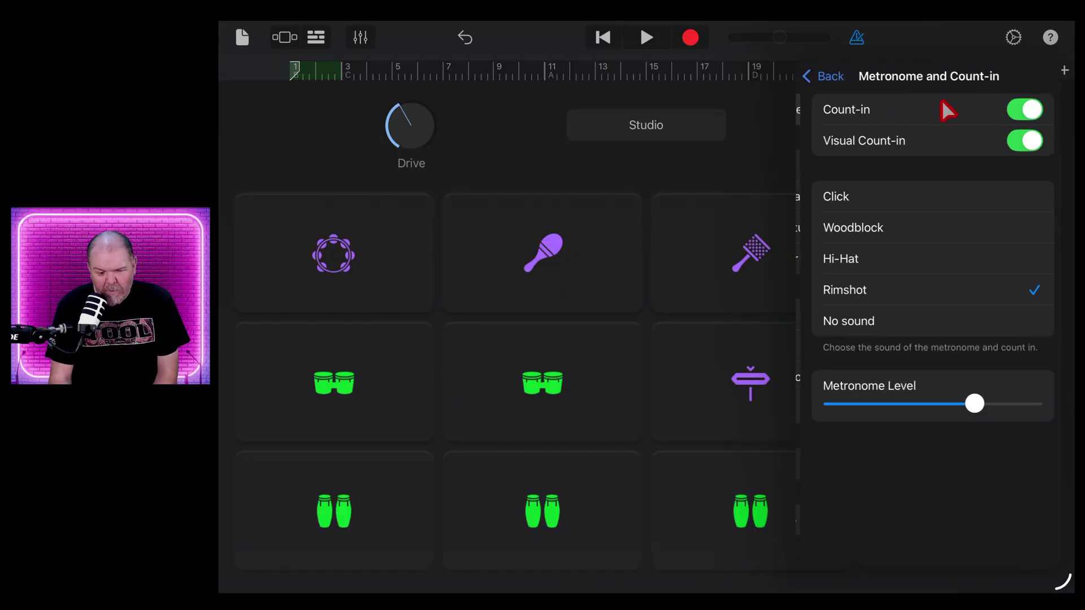
left_click(899, 192)
left_click(867, 223)
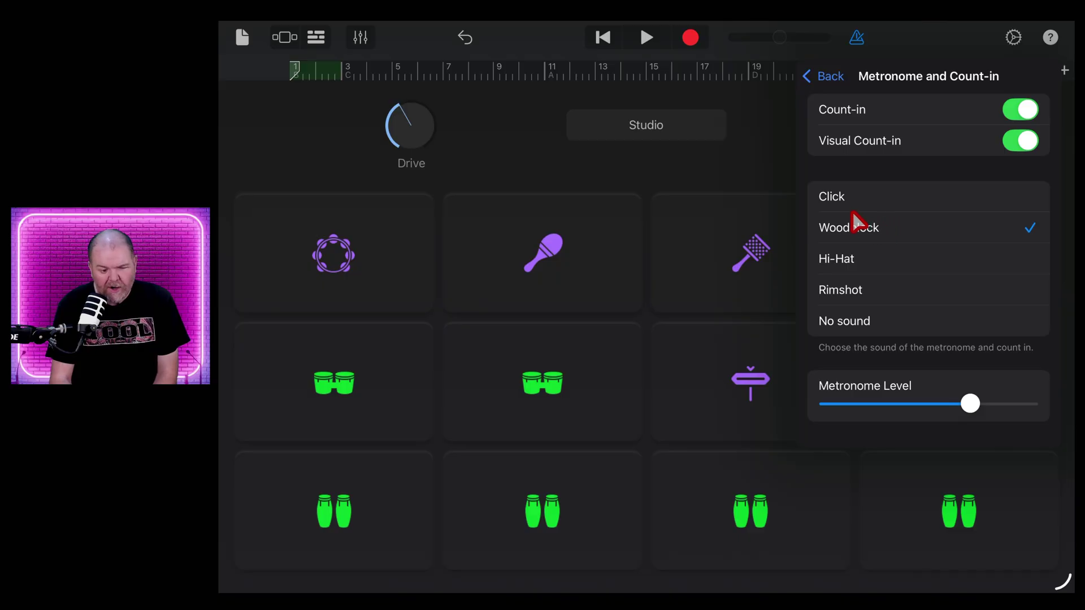
left_click(490, 122)
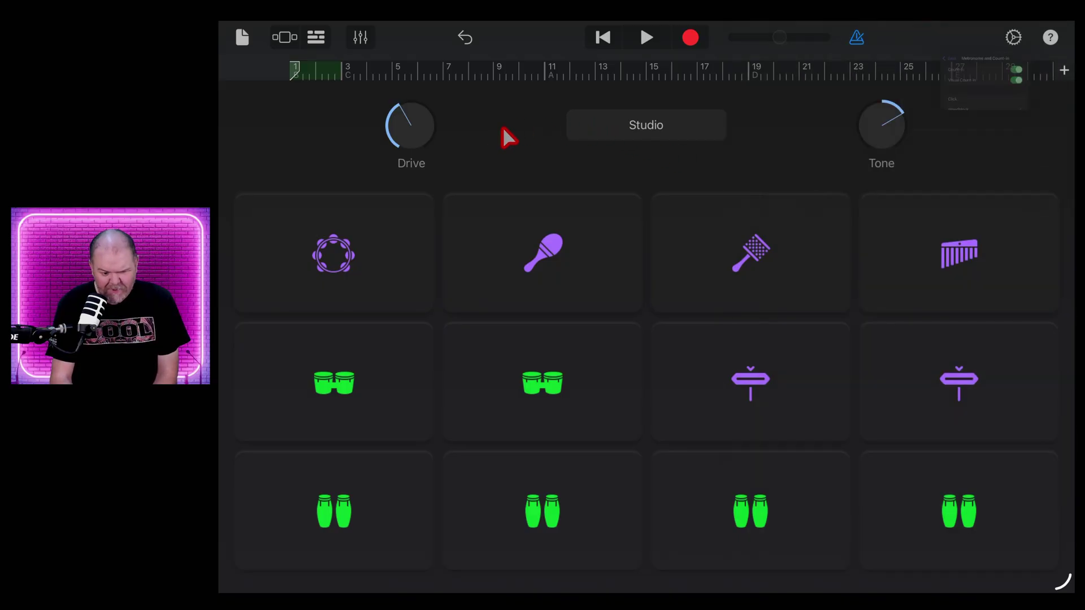
- Set the recorded Studio conga region to Loop across the timeline
left_click(316, 37)
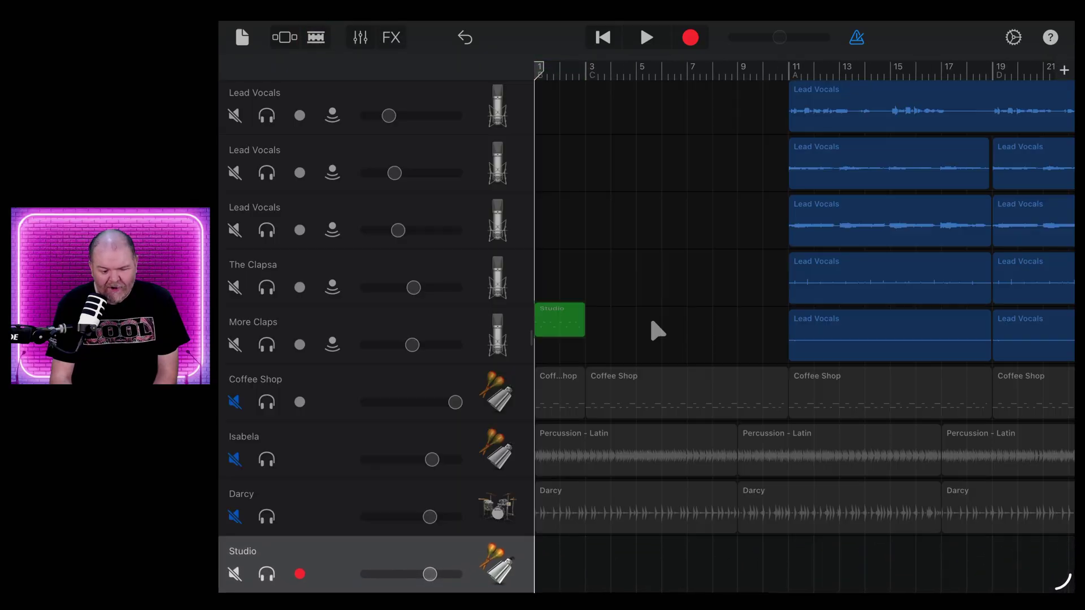
scroll(673, 318, "down", 2)
scroll(674, 317, "up", 5)
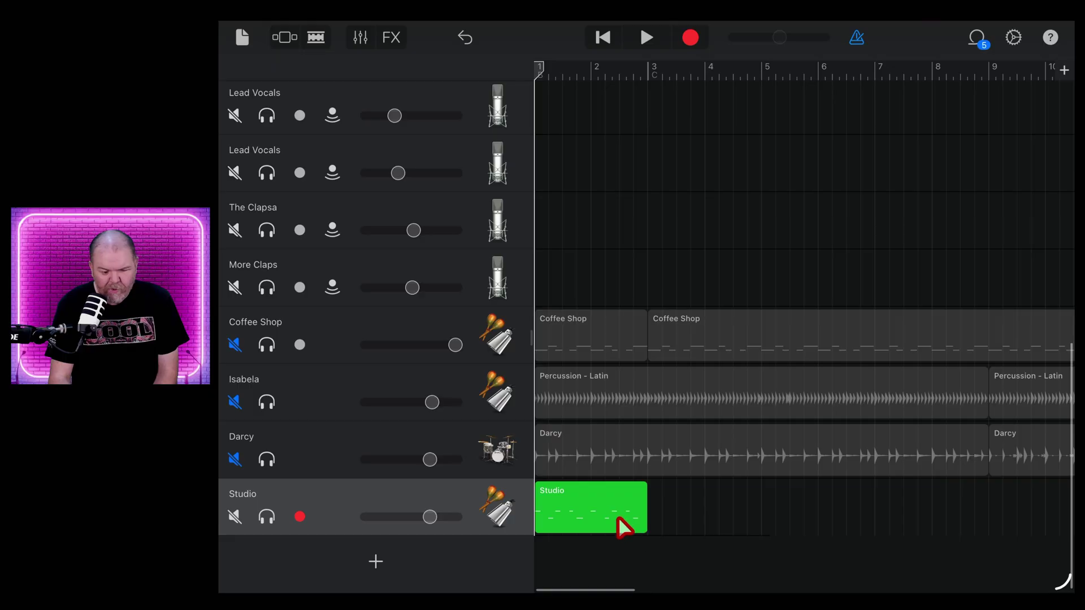
left_click(609, 515)
left_click_drag(649, 515, 642, 517)
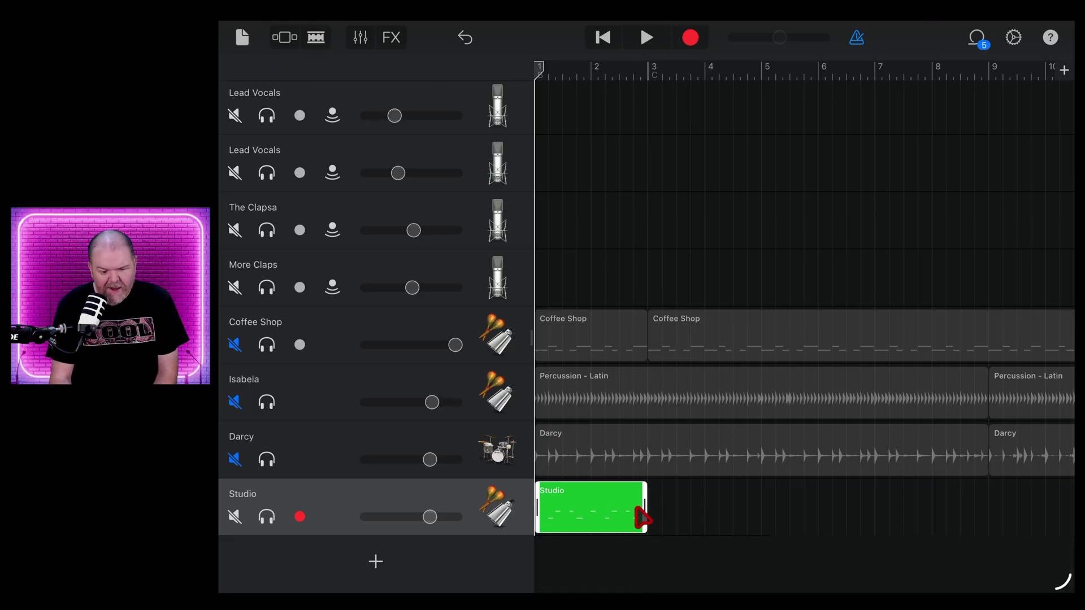
left_click(607, 521)
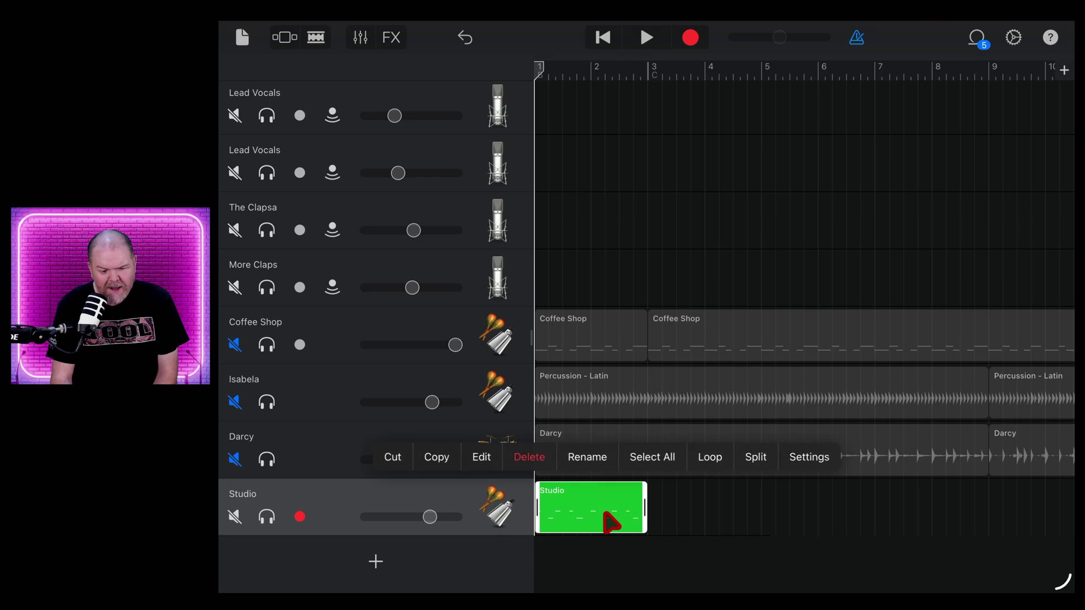
left_click(721, 460)
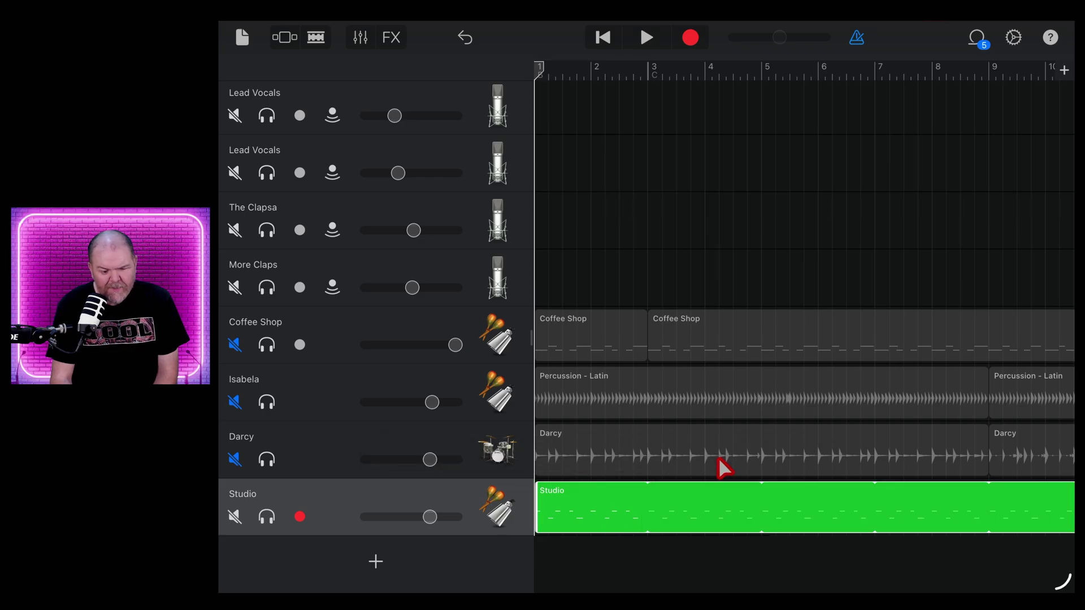
- Turn the metronome off and play the looped part from bar 3, then stop
left_click(649, 67)
left_click(857, 37)
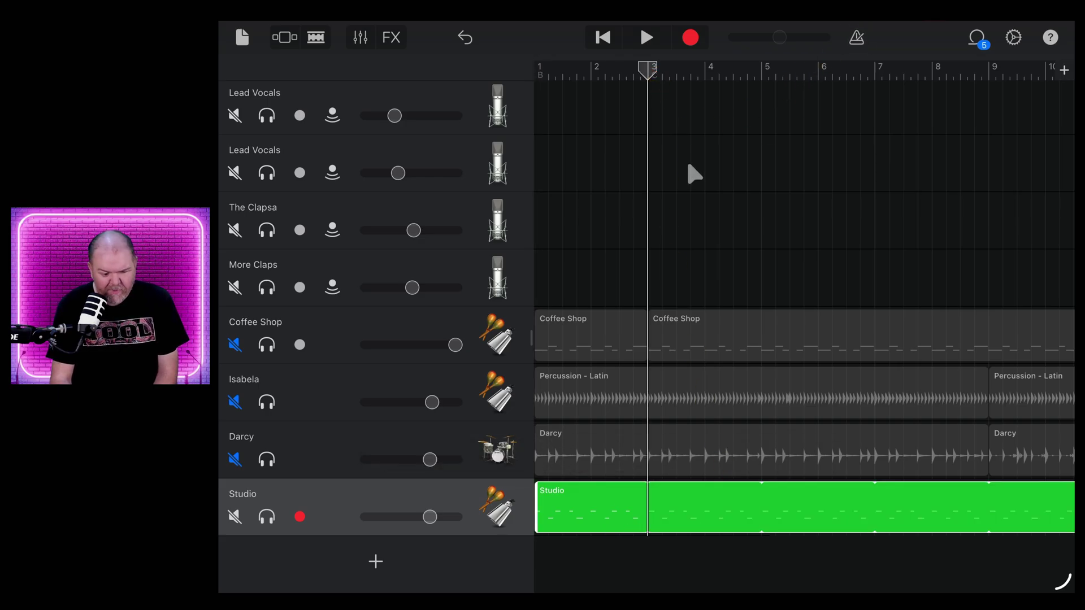
key("space")
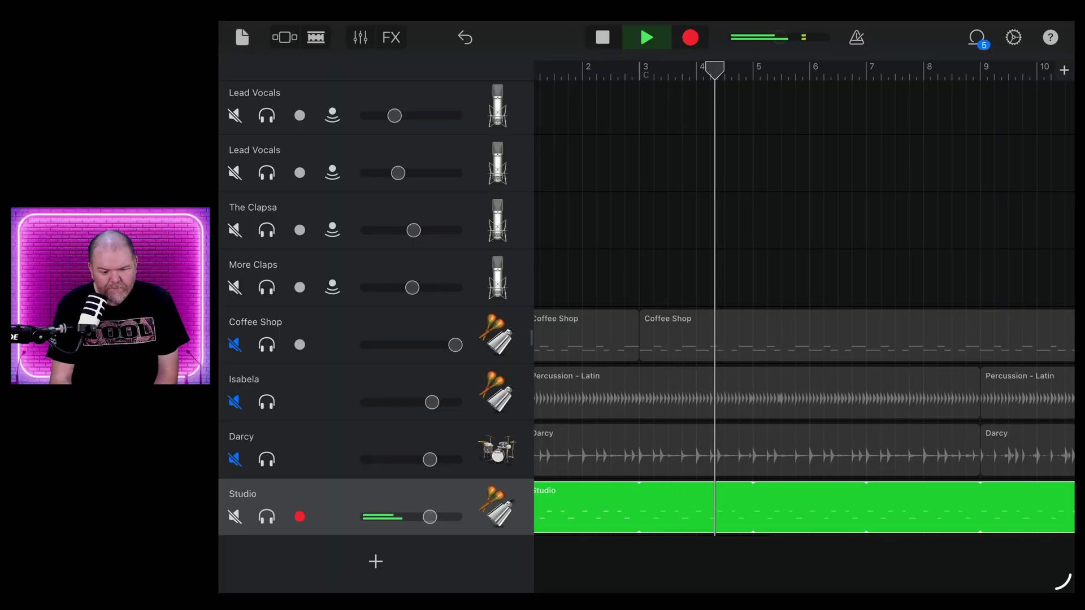
key("space")
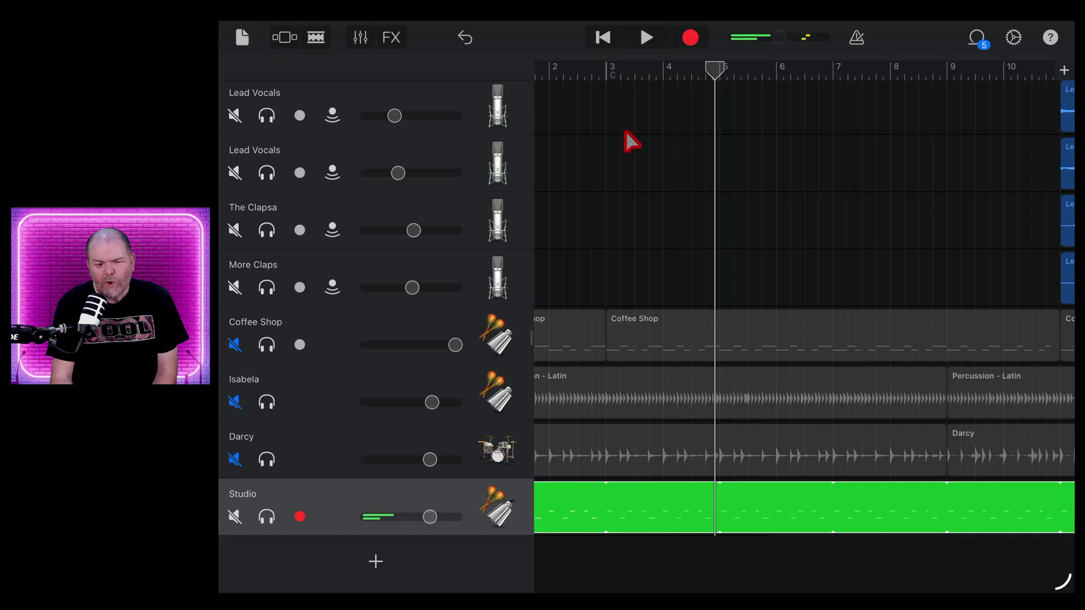
- Set the Studio track's quantisation to Straight 1/8 Note and play it back to check
left_click(603, 38)
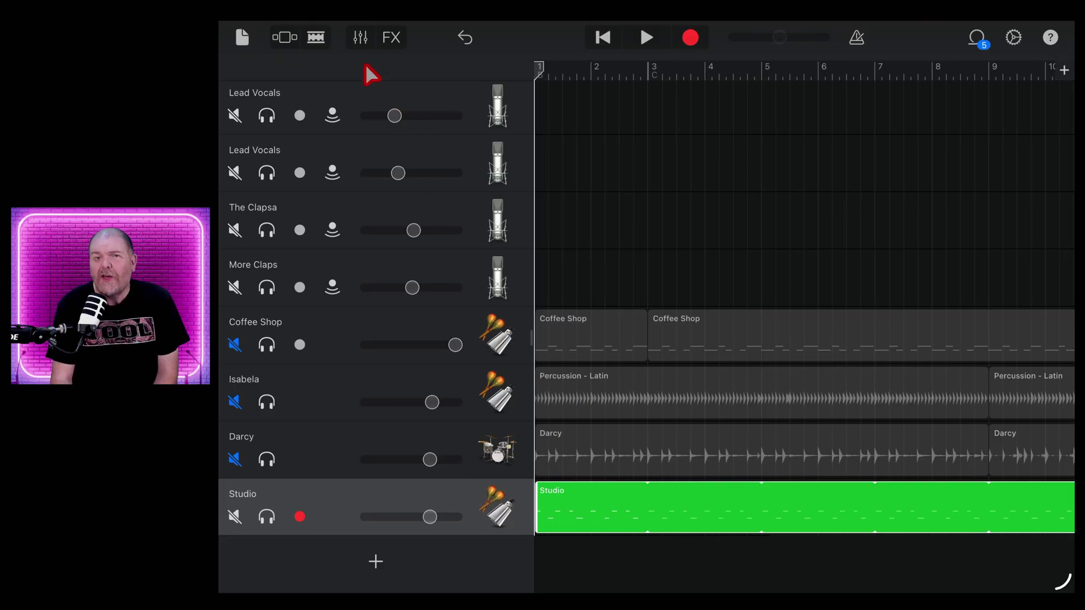
left_click(359, 37)
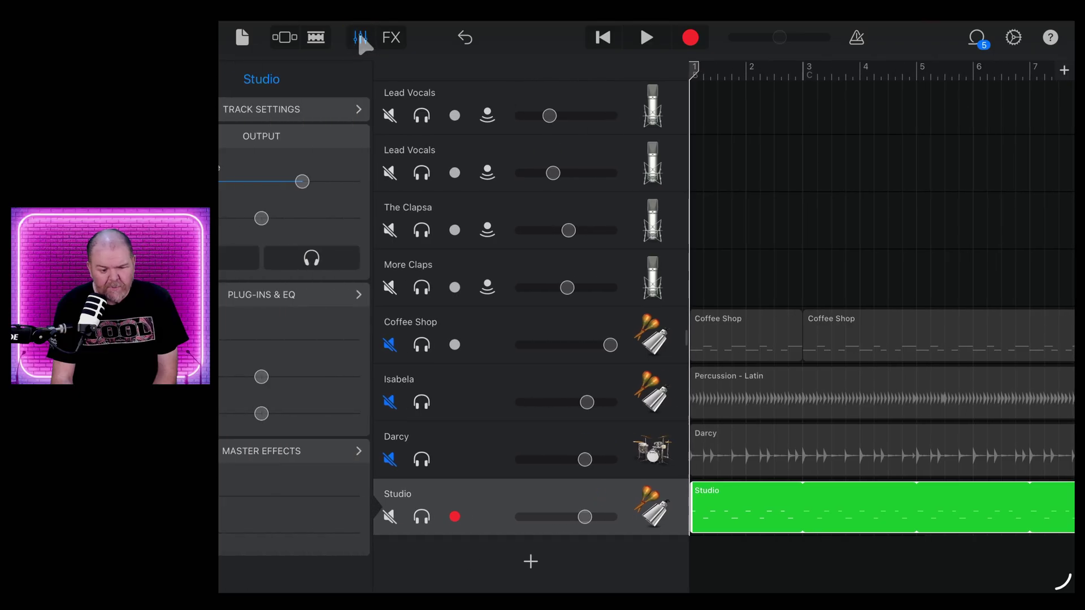
left_click(395, 289)
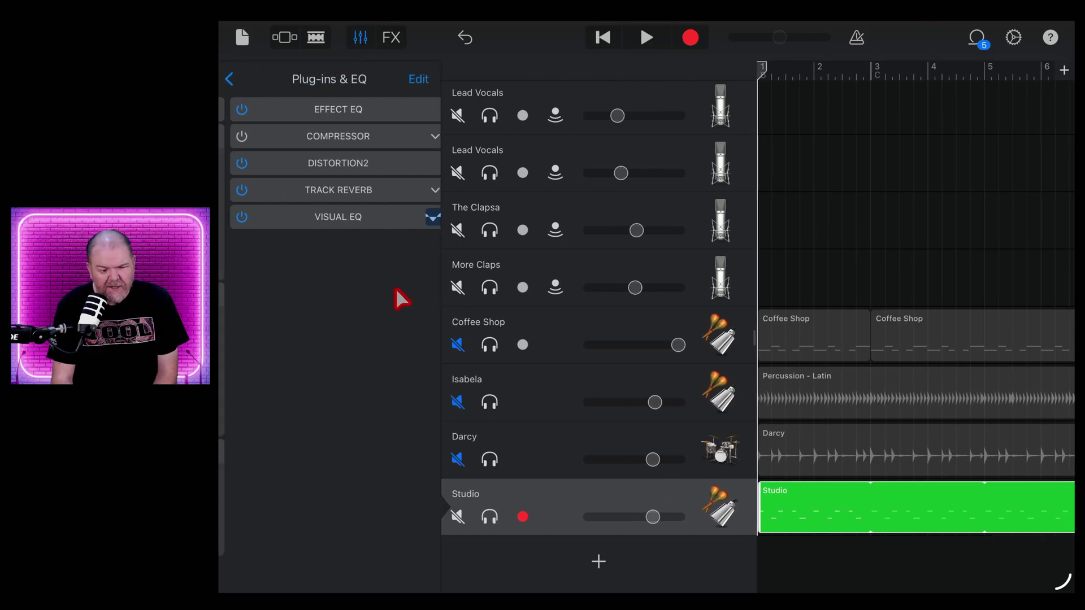
left_click(230, 79)
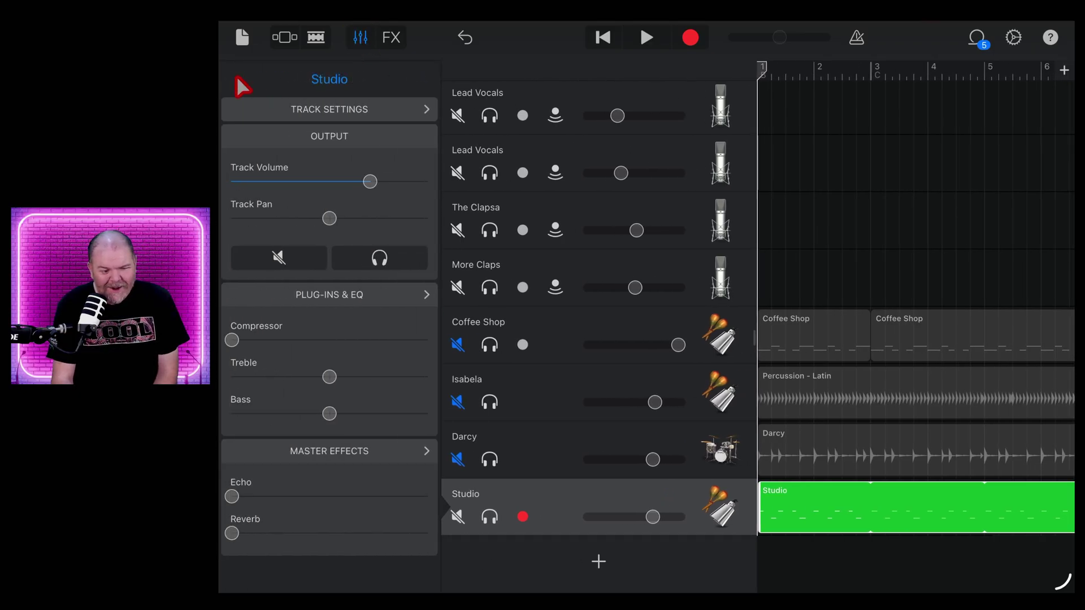
left_click(350, 109)
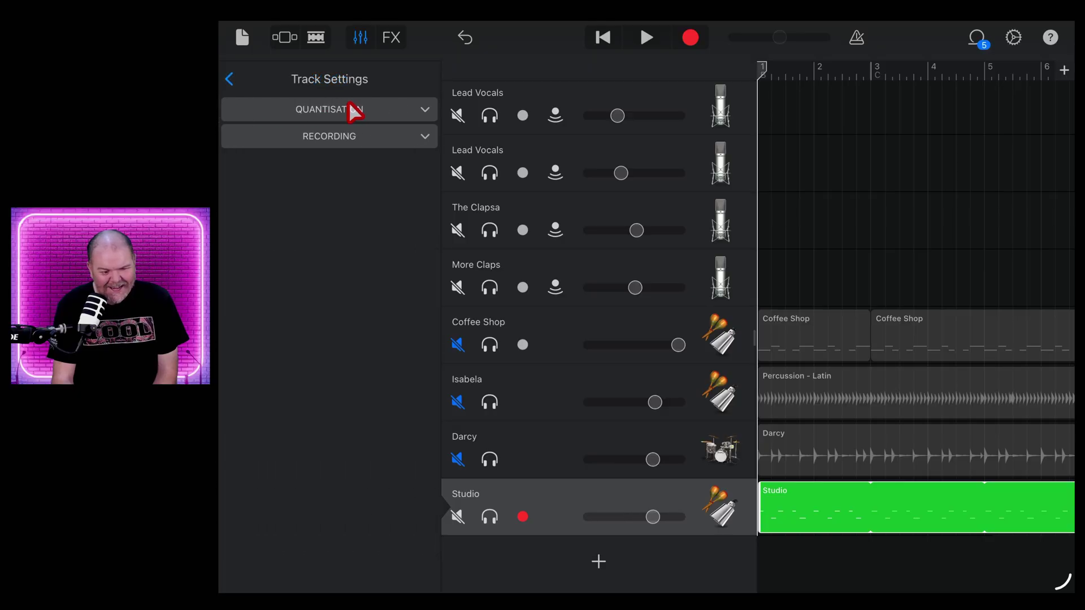
left_click(423, 109)
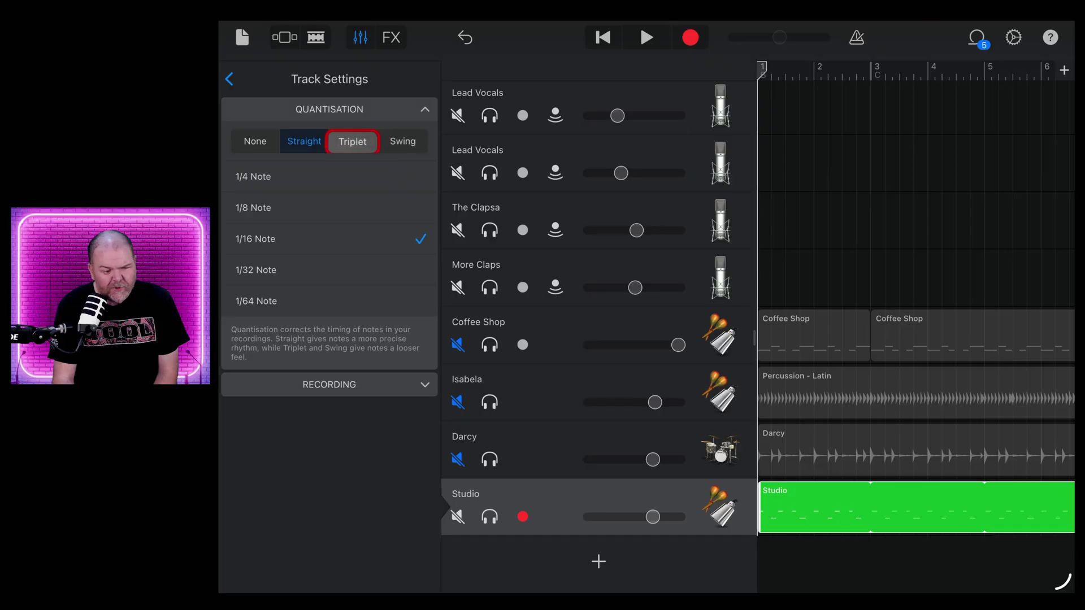
left_click(335, 206)
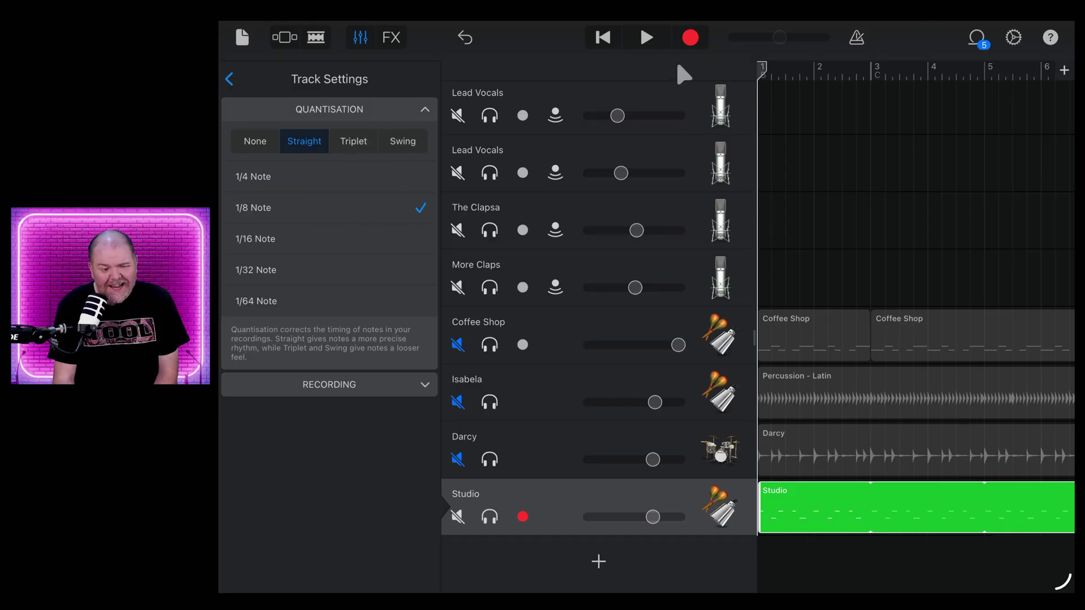
left_click(647, 37)
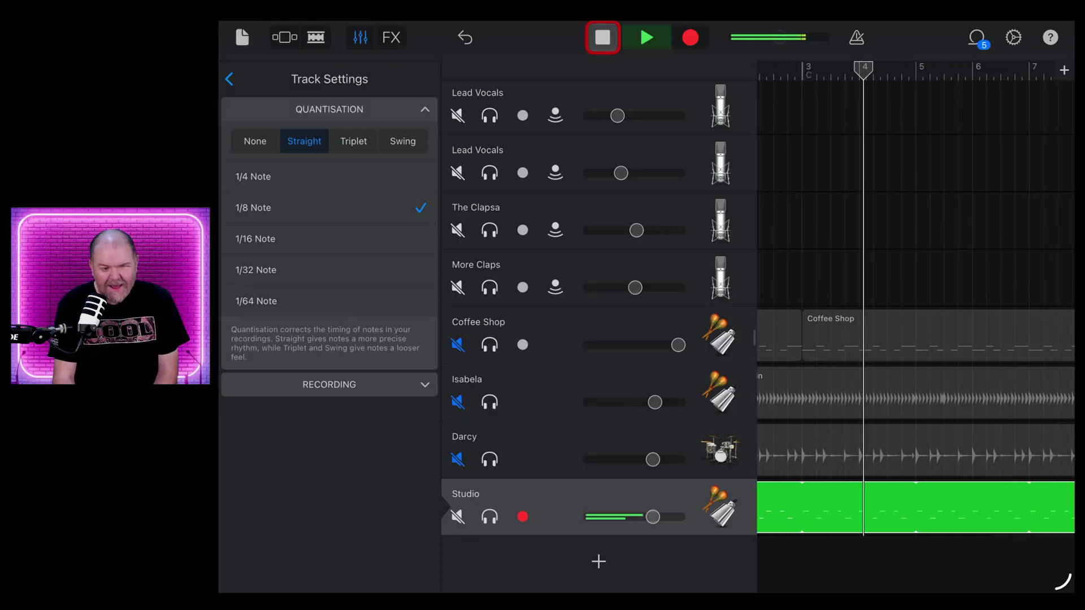
left_click(603, 37)
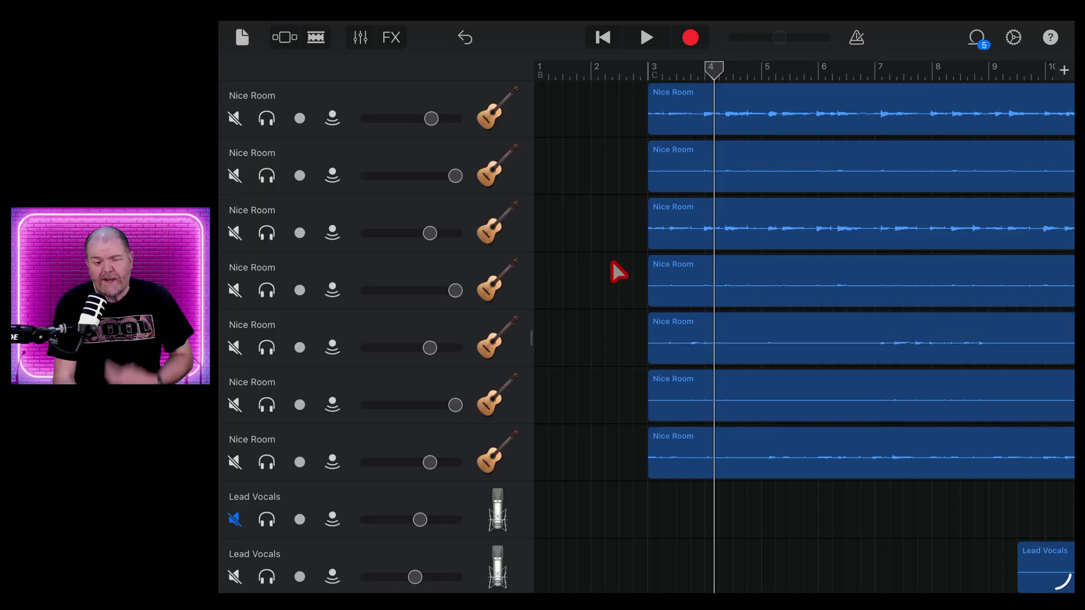
- Rewind the playhead to bar 1 and add a new track to the song
left_click(603, 36)
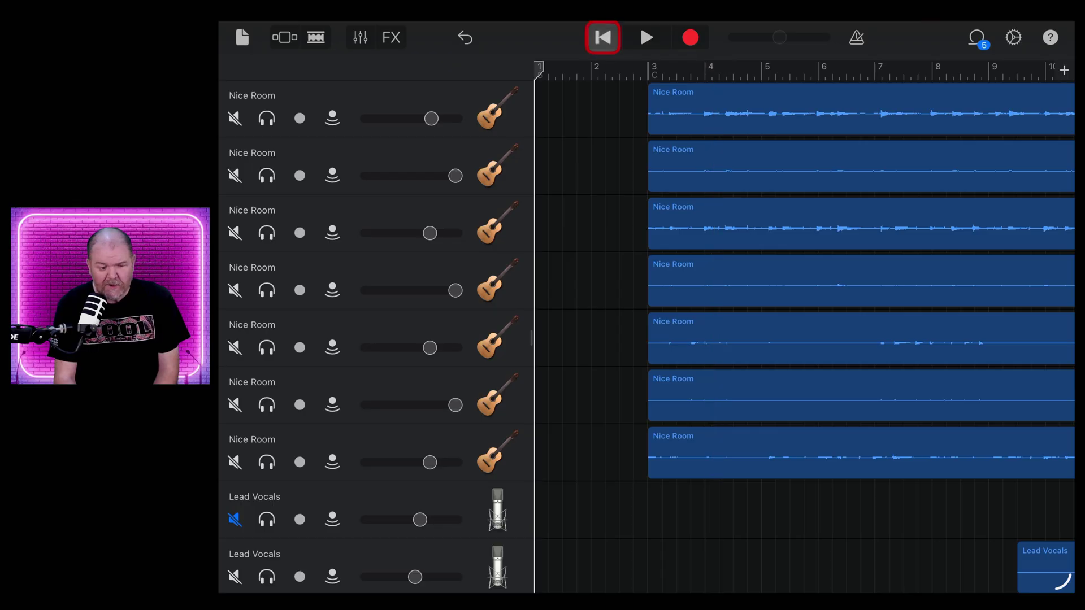
scroll(585, 148, "down", 10)
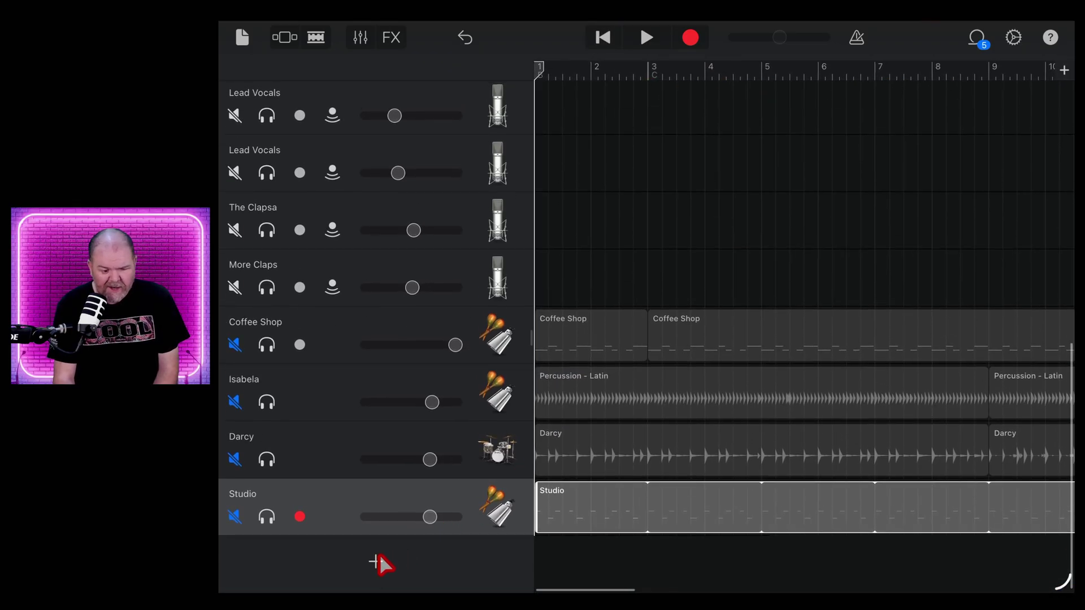
left_click(375, 561)
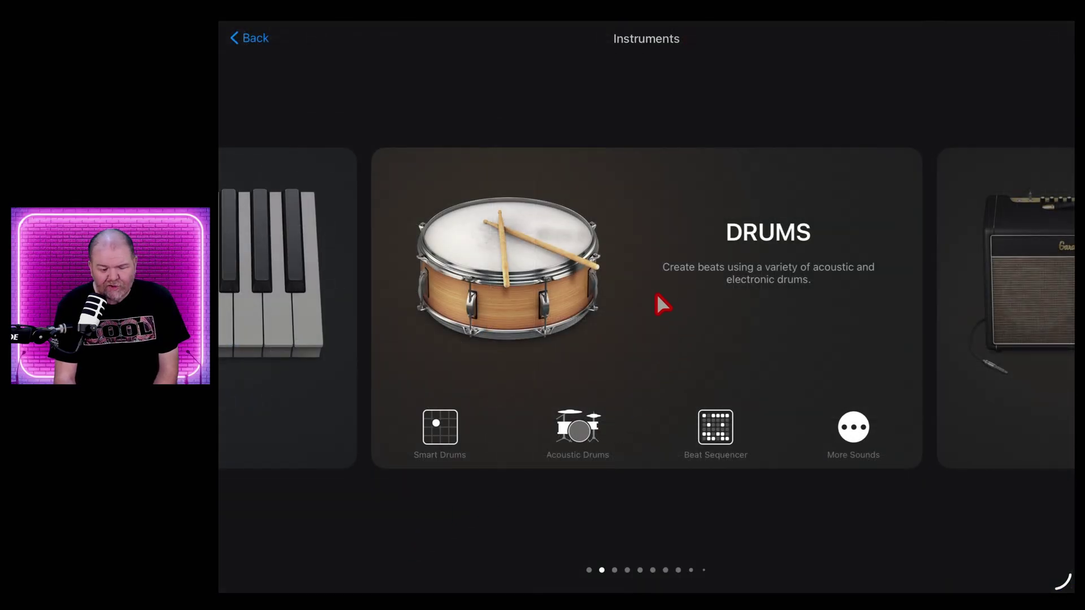
- Choose the Beat Sequencer drum instrument for the new track
left_click(716, 428)
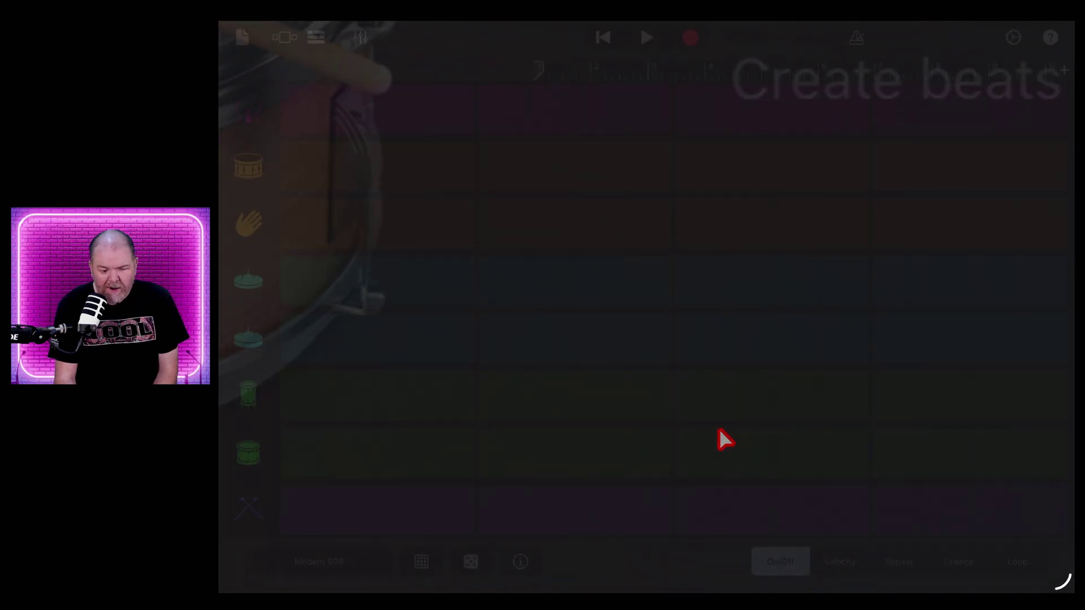
scroll(576, 279, "down", 3)
scroll(576, 279, "up", 3)
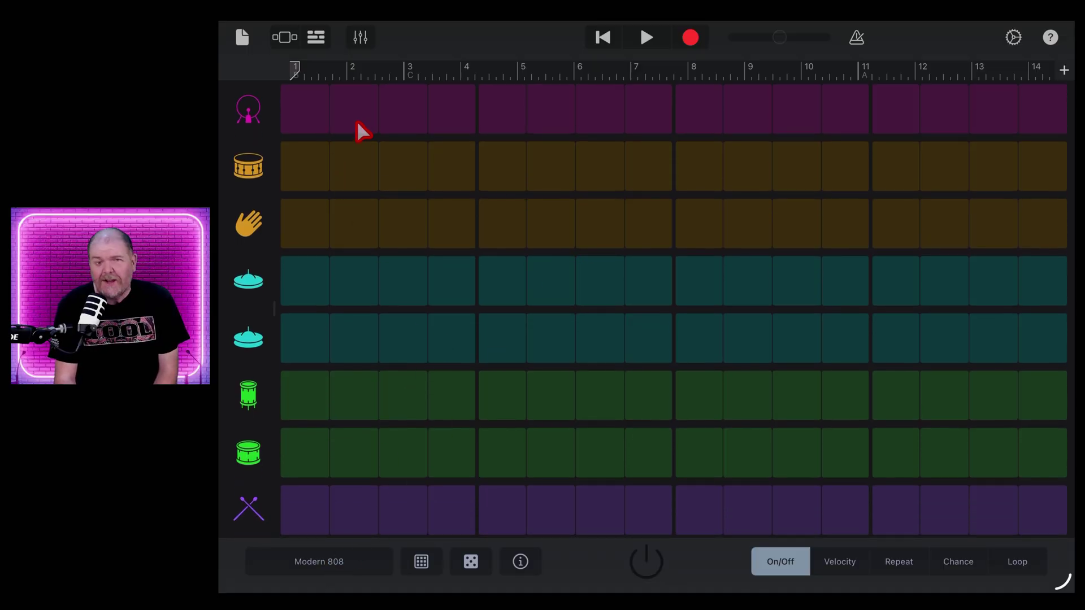
- Program kicks on steps 1 and 9 and snares on 5 and 13, then record the pattern
left_click(298, 113)
left_click(503, 166)
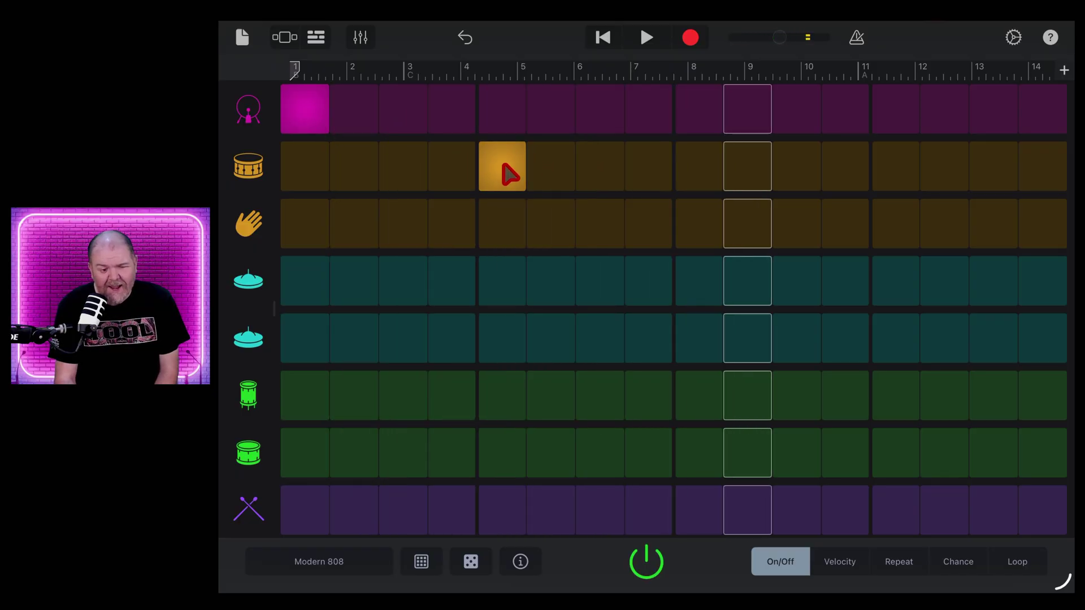
left_click(693, 111)
left_click(890, 158)
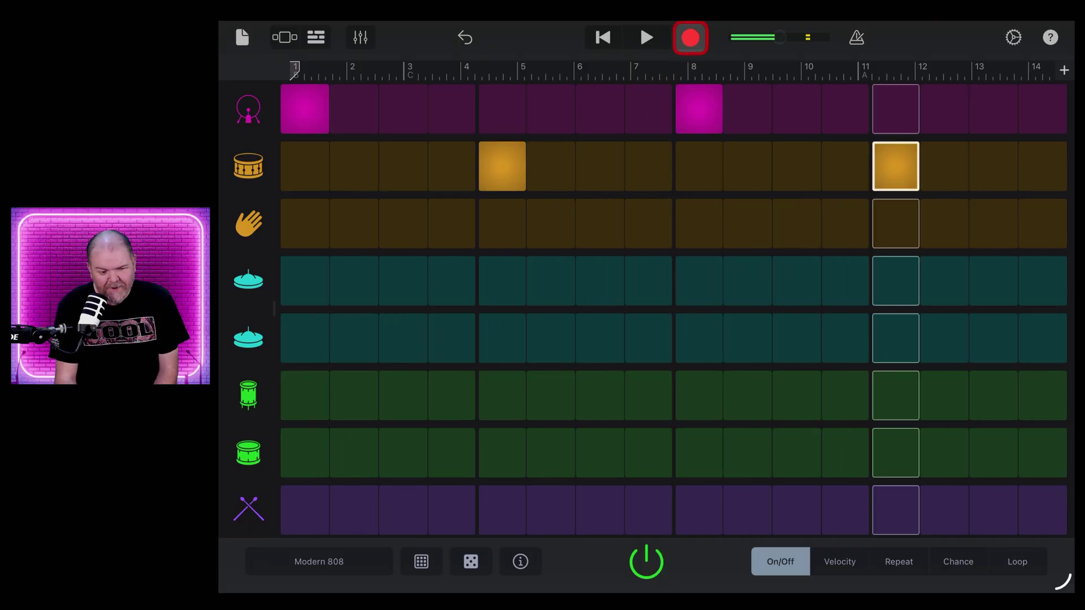
left_click(690, 38)
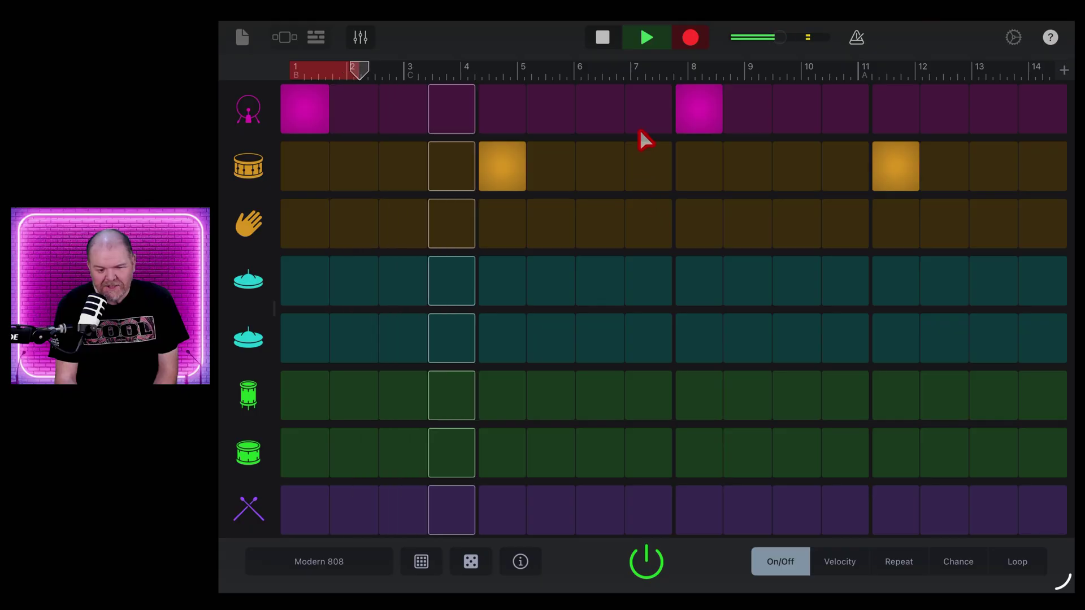
left_click(602, 37)
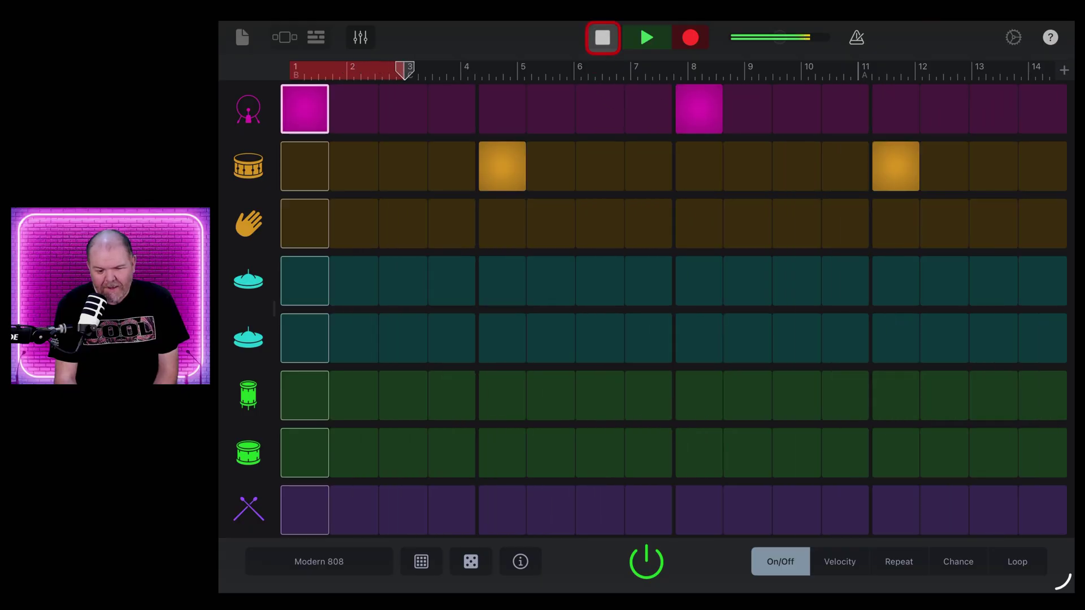
- Trim the Modern 808 region to two bars and loop it across the song
left_click(317, 38)
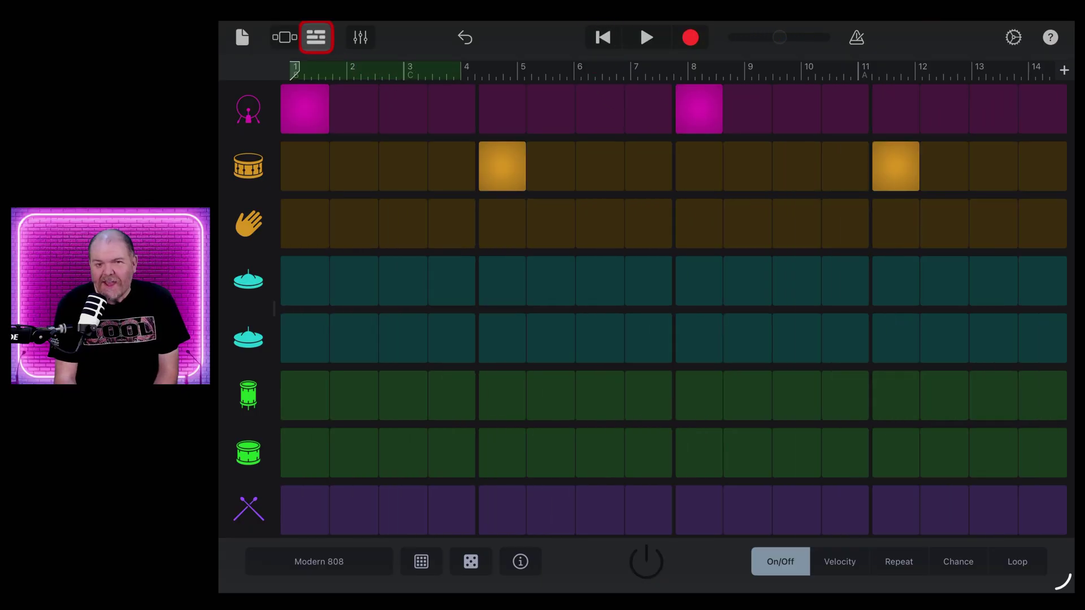
scroll(576, 326, "down", 2)
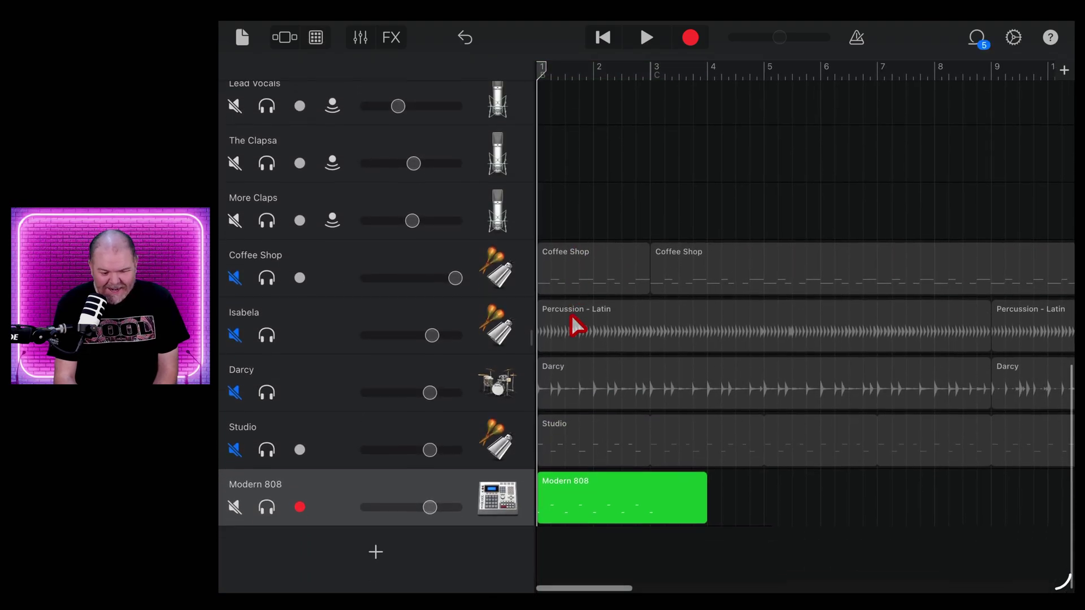
left_click(605, 508)
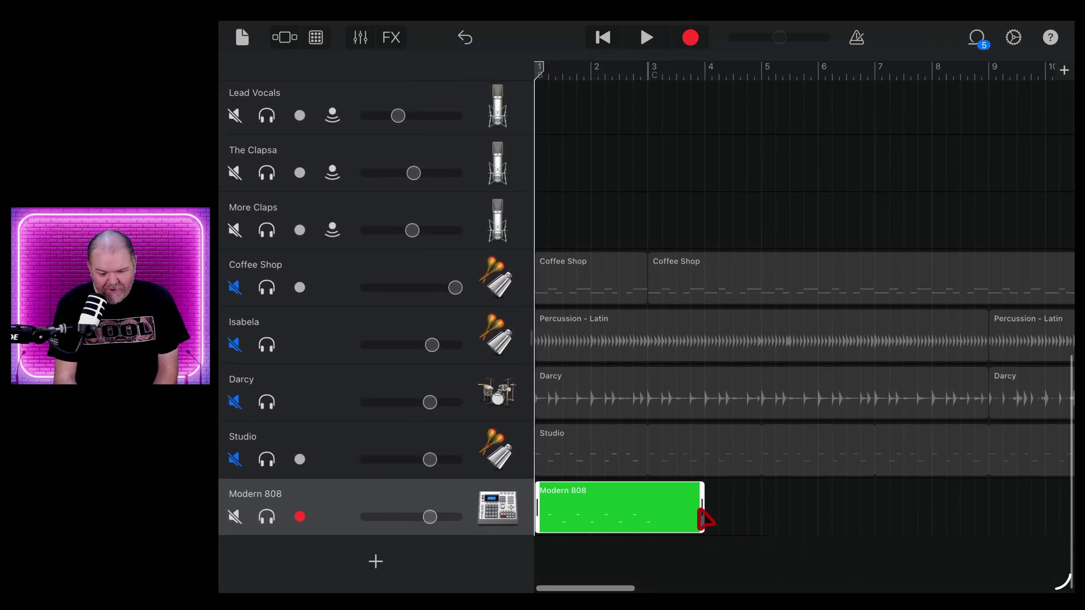
left_click_drag(705, 518, 647, 525)
left_click(598, 528)
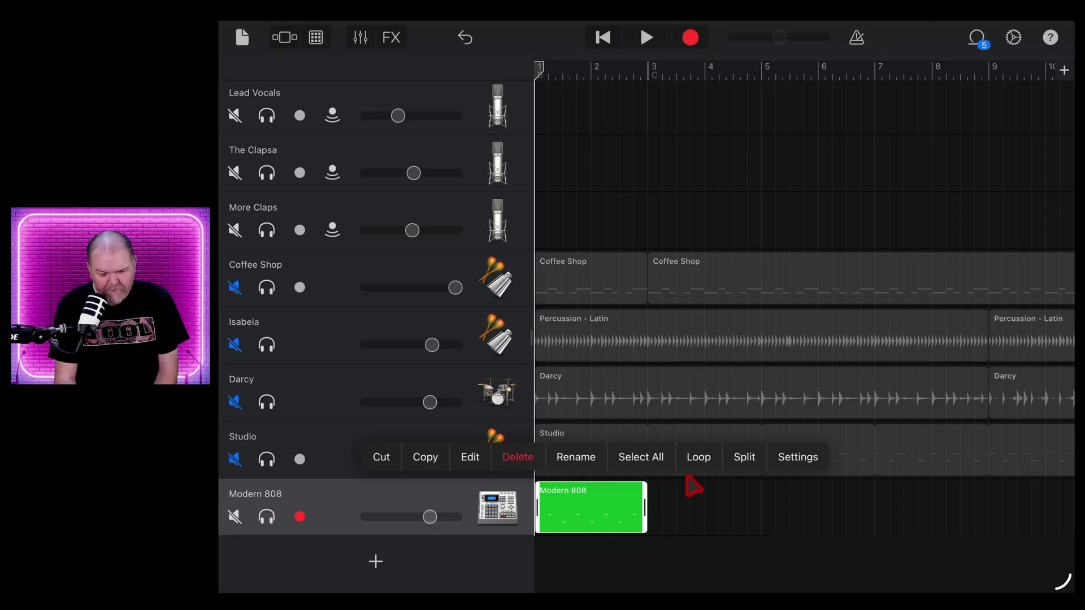
left_click(699, 457)
- Mute the Modern 808 track and add another new track
scroll(709, 337, "down", 2)
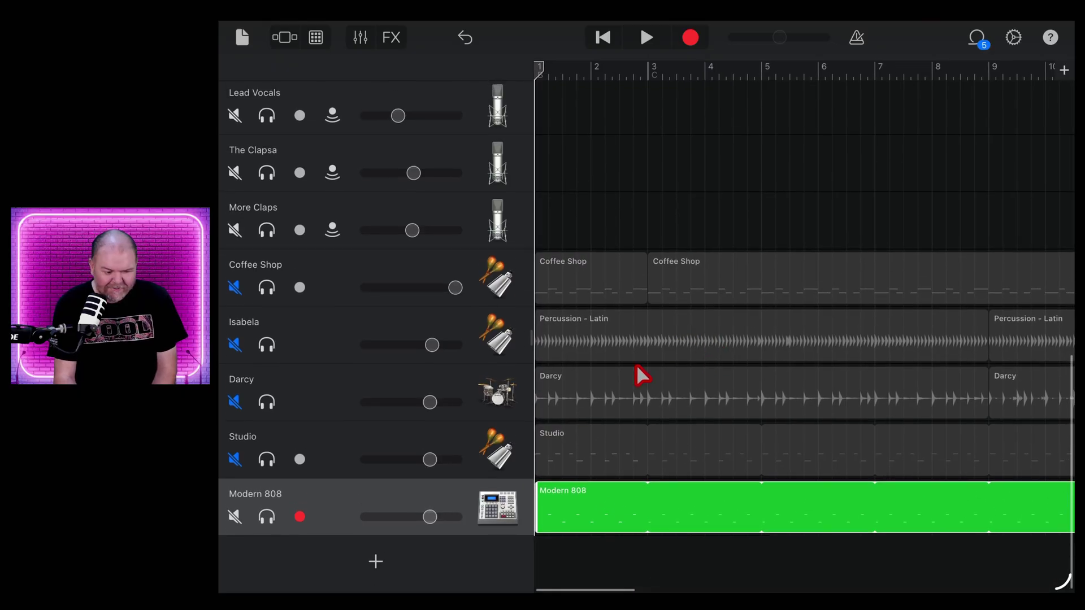
left_click(235, 515)
left_click(372, 558)
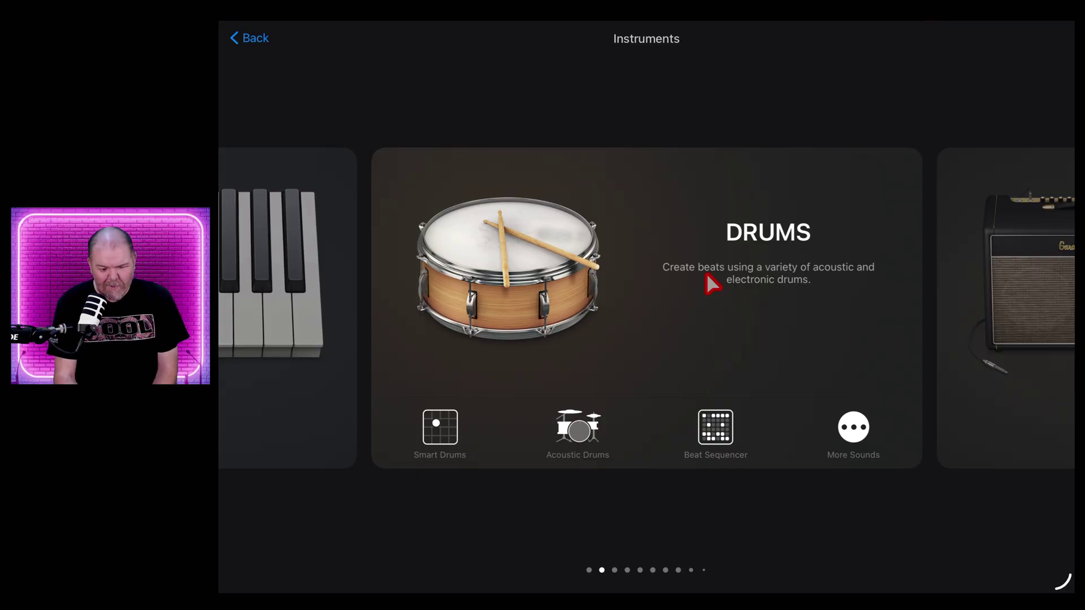
- Create another Beat Sequencer track using the Coffee Shop percussion kit and stop its pattern
left_click(717, 434)
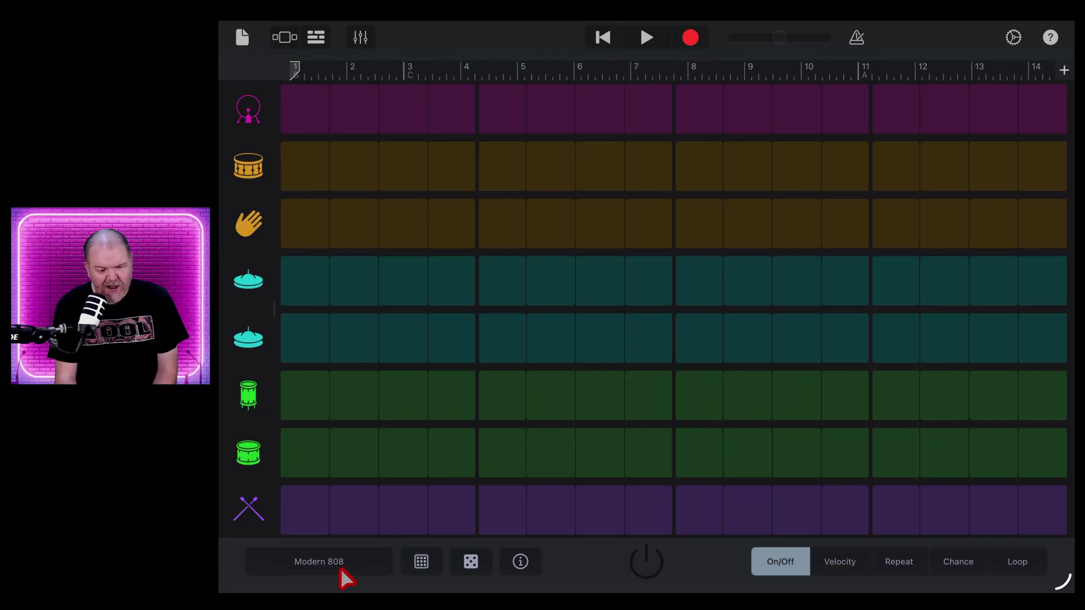
left_click(320, 563)
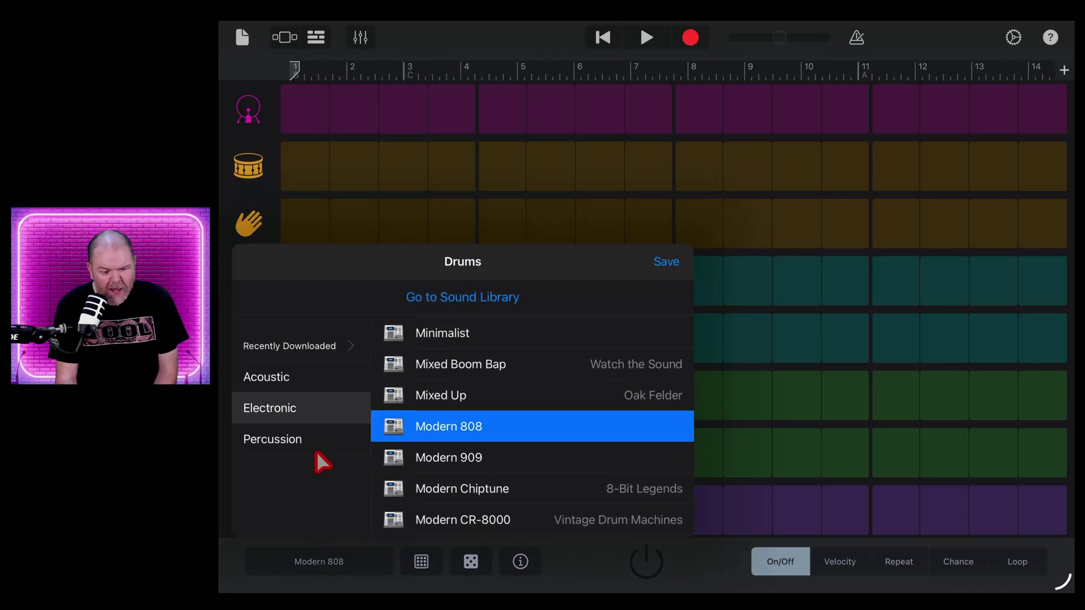
left_click(299, 440)
scroll(508, 361, "down", 1)
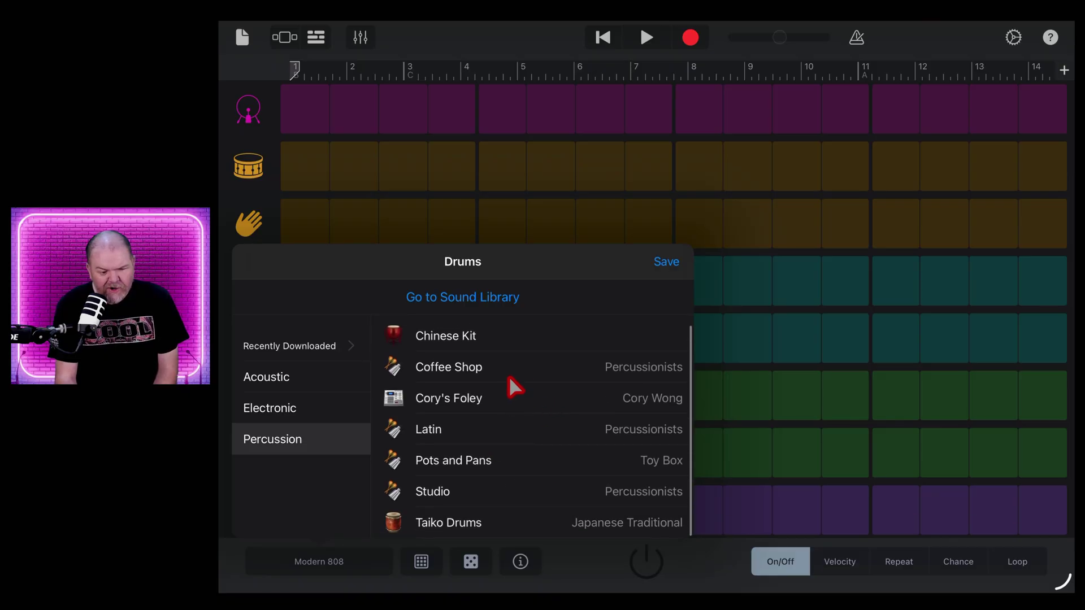
left_click(485, 366)
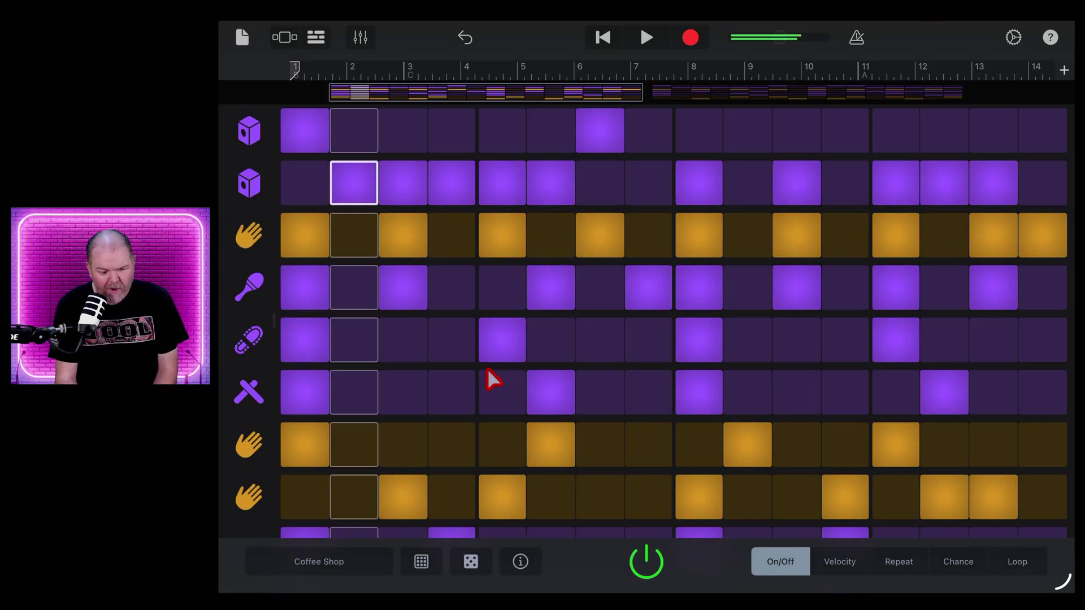
left_click(645, 561)
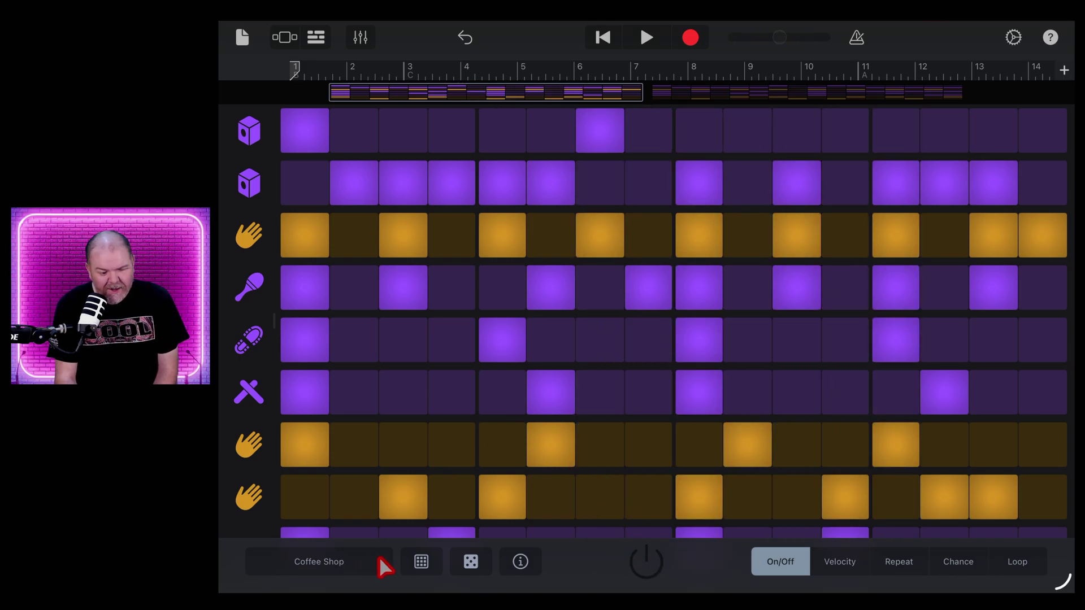
- Replace the Coffee Shop preset with a blank new pattern and stop playback
left_click(421, 561)
scroll(396, 474, "right", 5)
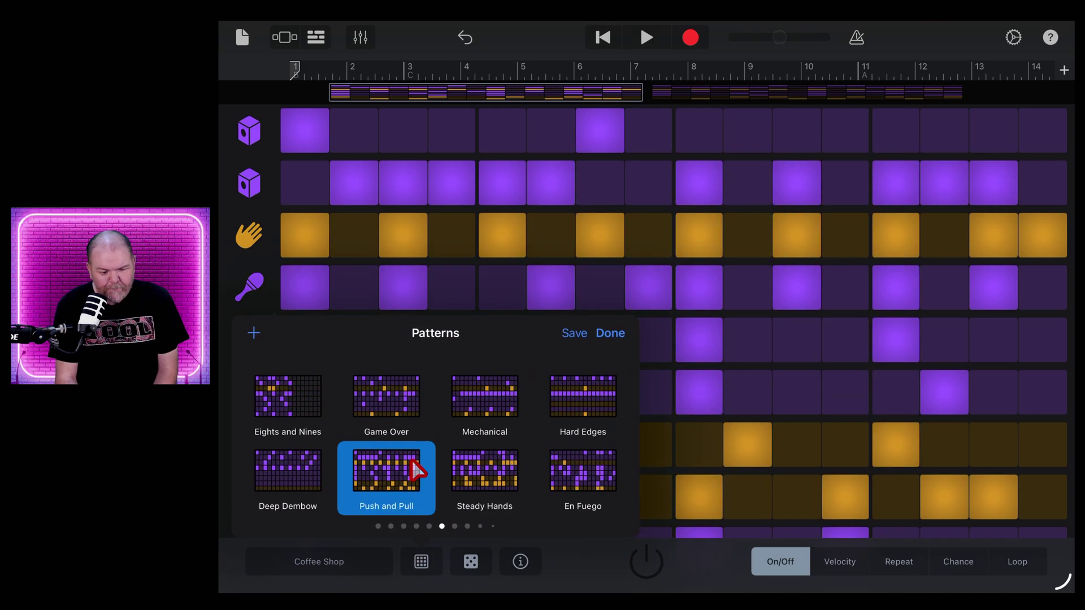
scroll(409, 456, "left", 5)
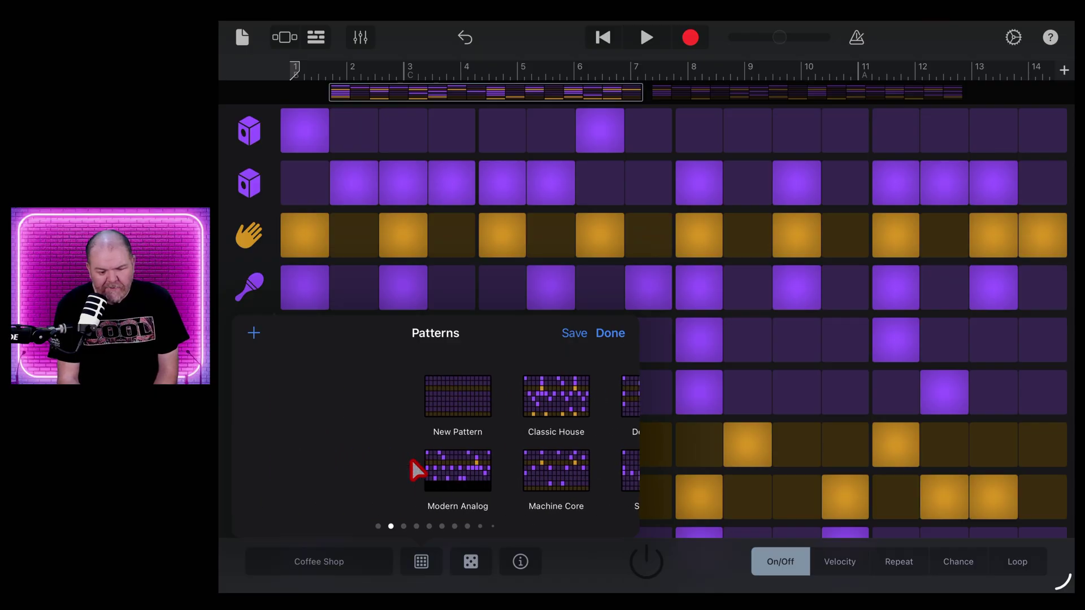
left_click(289, 395)
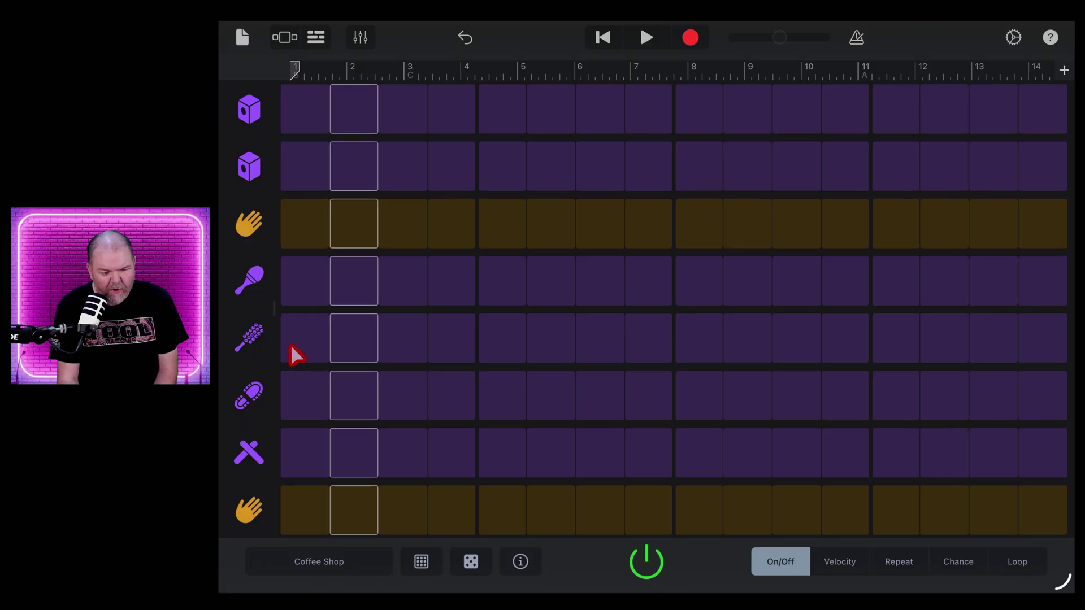
scroll(261, 220, "down", 3)
scroll(261, 219, "up", 3)
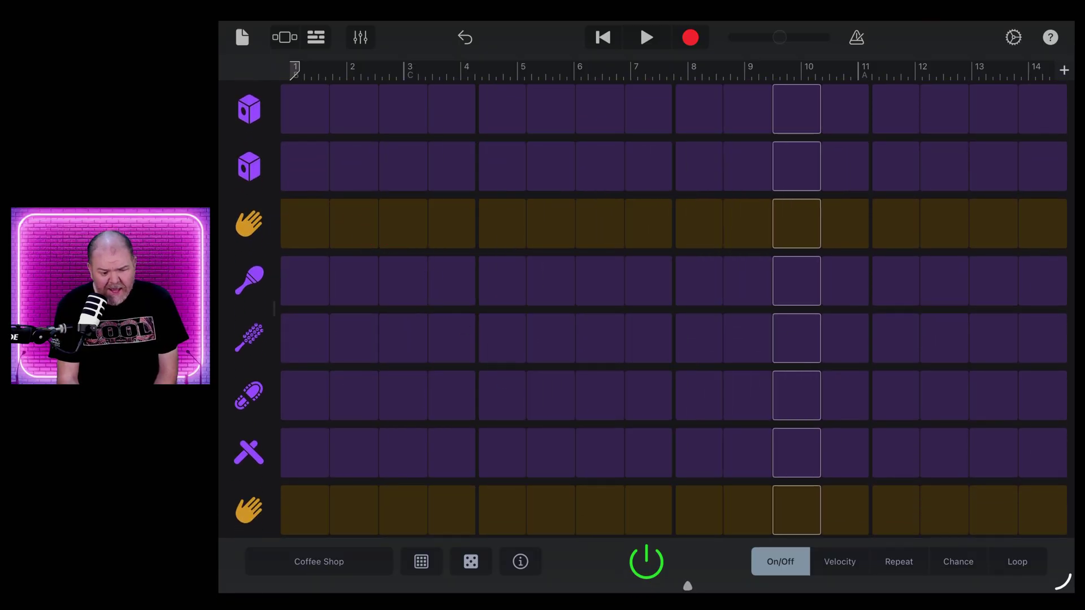
left_click(645, 562)
- Dismiss the kit piece list without adding anything and bring up the drum kits list
scroll(364, 376, "down", 3)
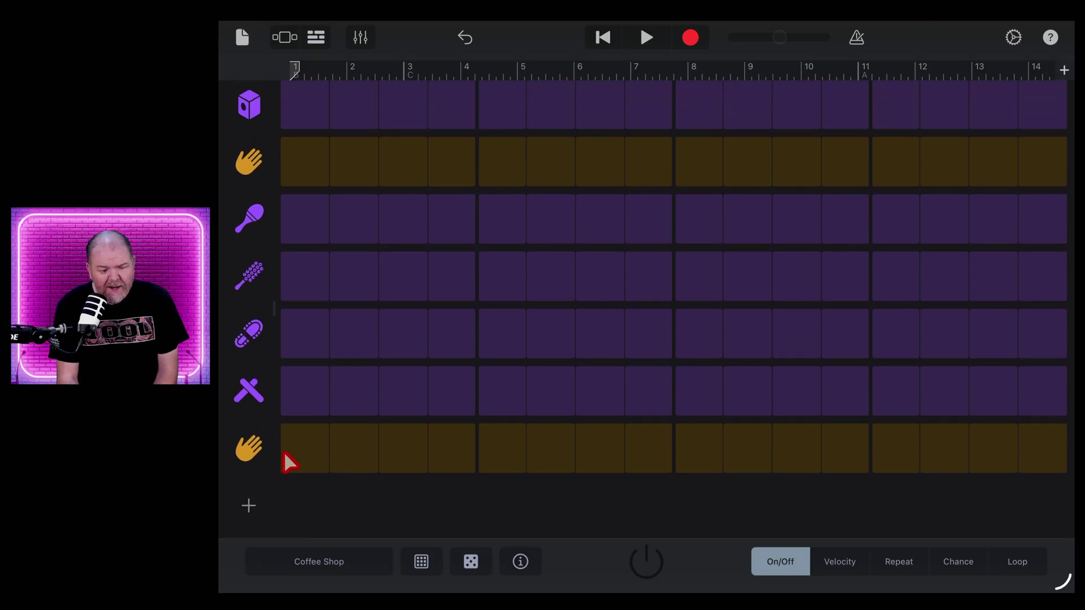
left_click(249, 506)
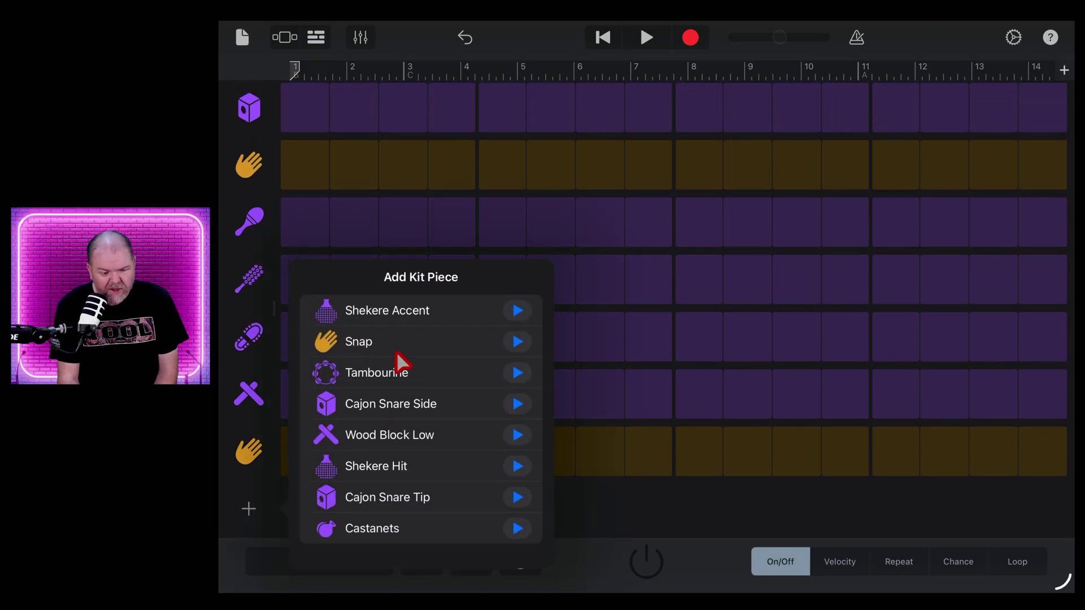
scroll(397, 364, "down", 2)
scroll(392, 392, "up", 2)
left_click(598, 509)
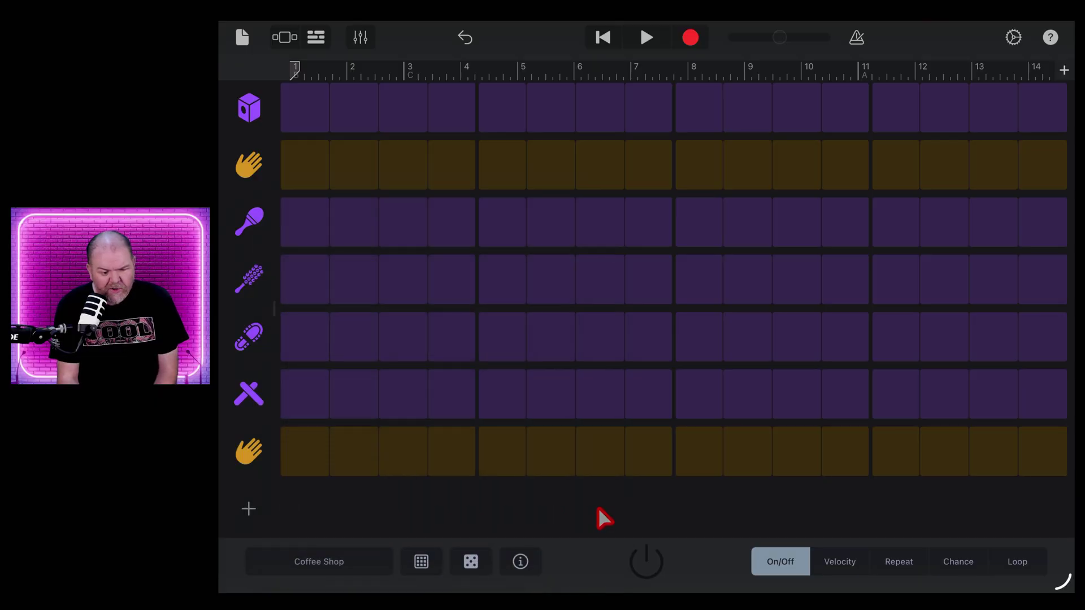
left_click(320, 567)
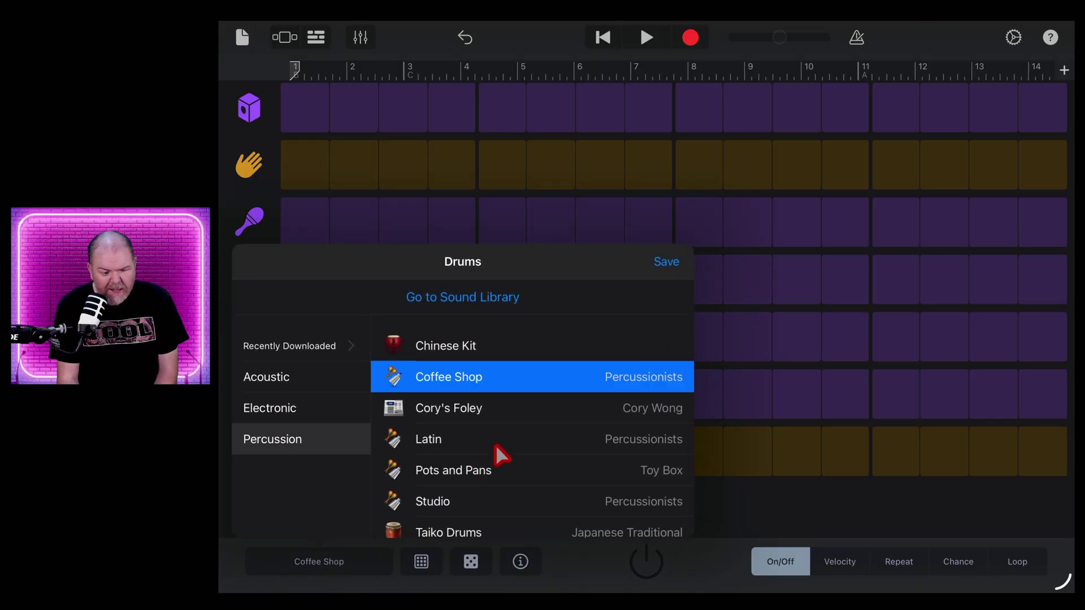
- Load the Studio kit and add a Cowbell row to it
scroll(540, 448, "down", 1)
left_click(476, 483)
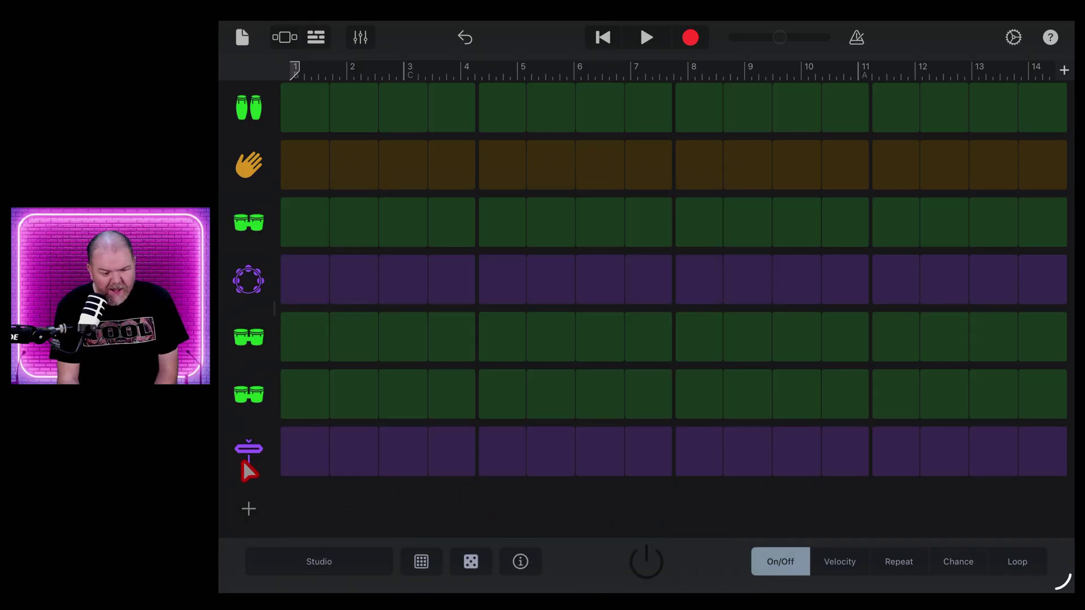
left_click(249, 509)
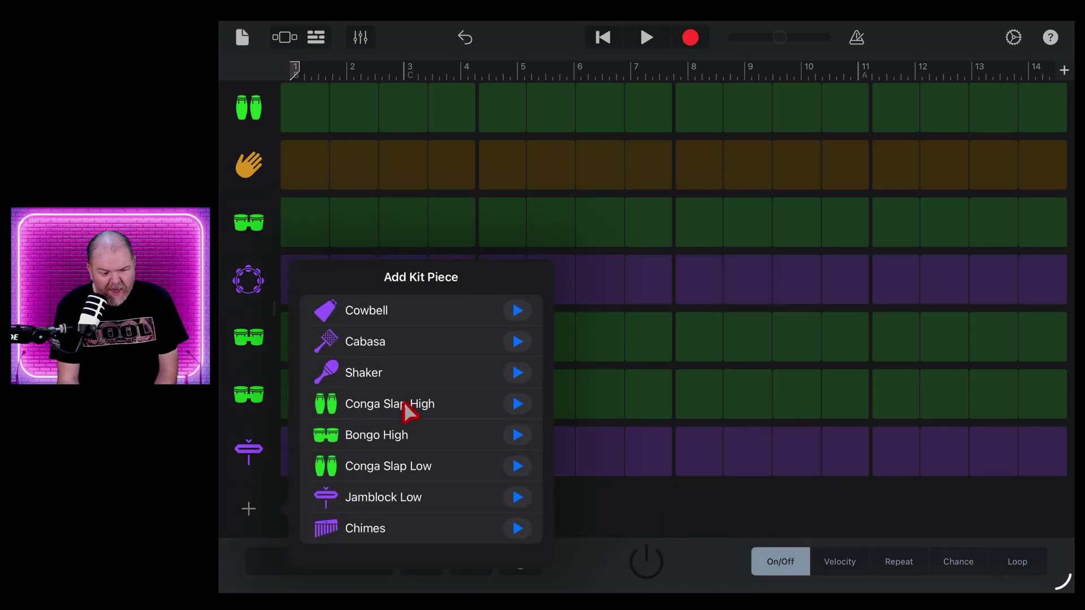
left_click(519, 311)
left_click(362, 310)
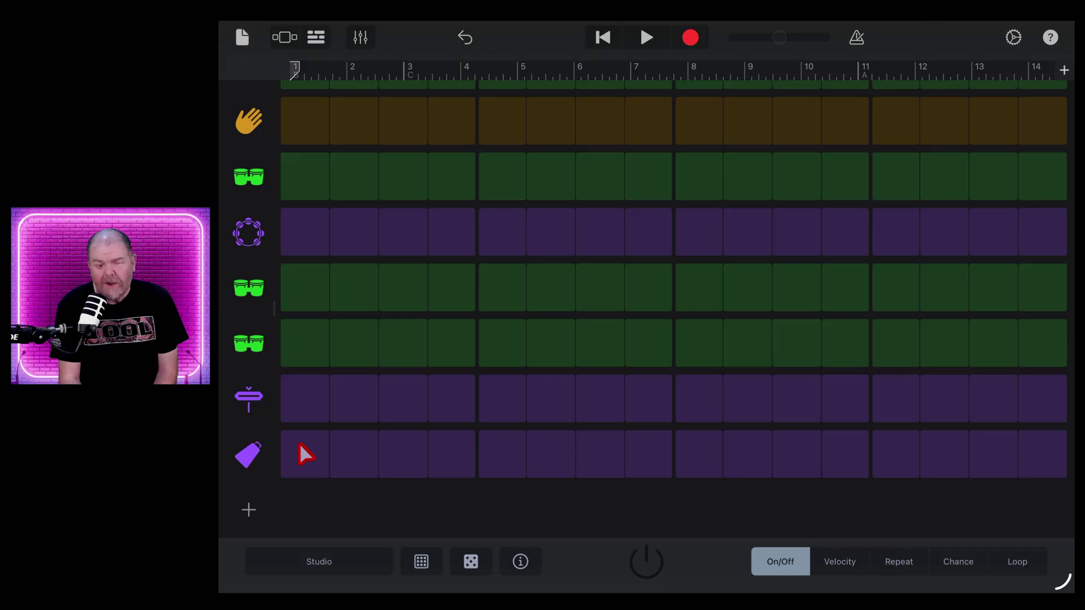
- Enable Cowbell on steps 1, 5, 9 and 13 and record the pattern into the song
left_click(303, 454)
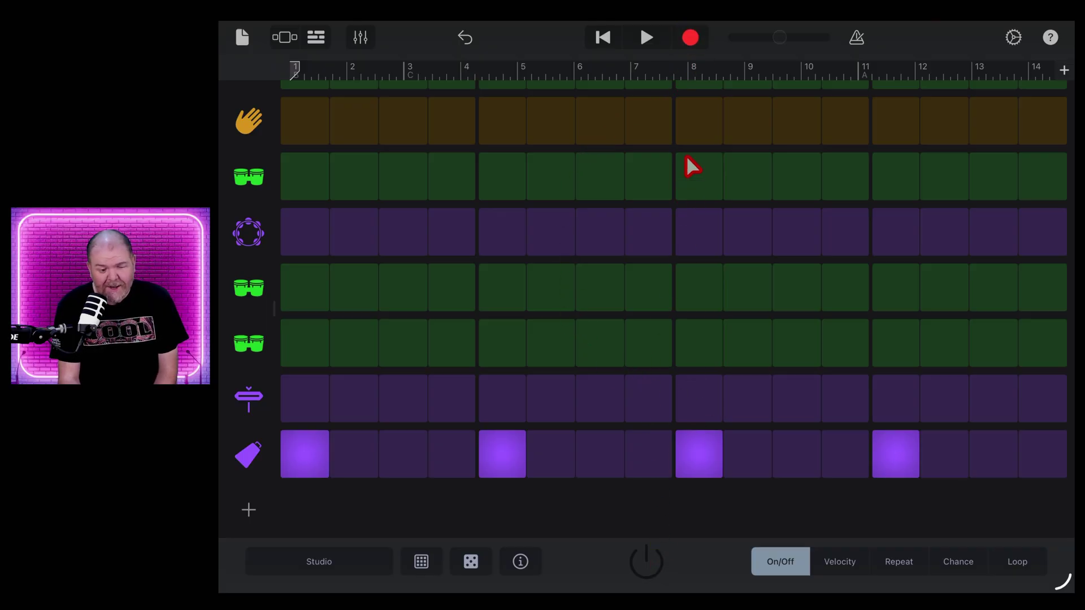
left_click(690, 38)
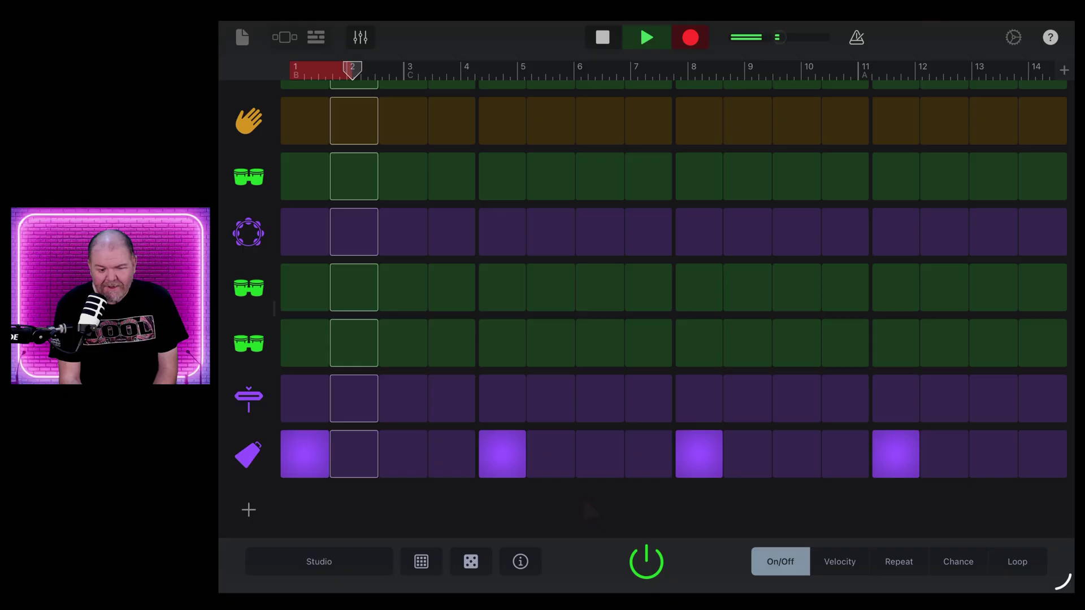
left_click(602, 37)
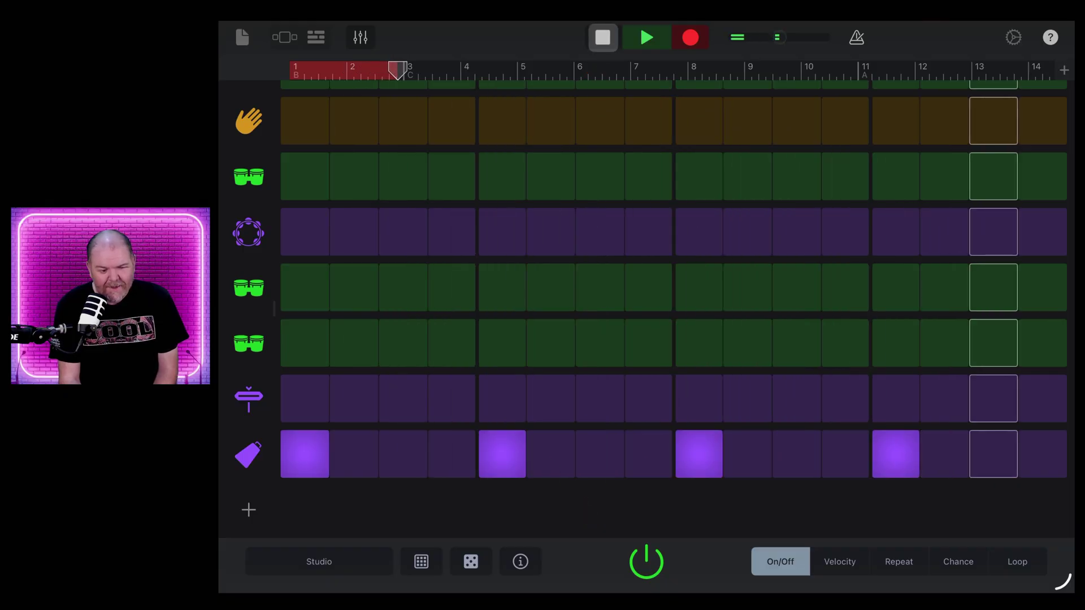
left_click(316, 37)
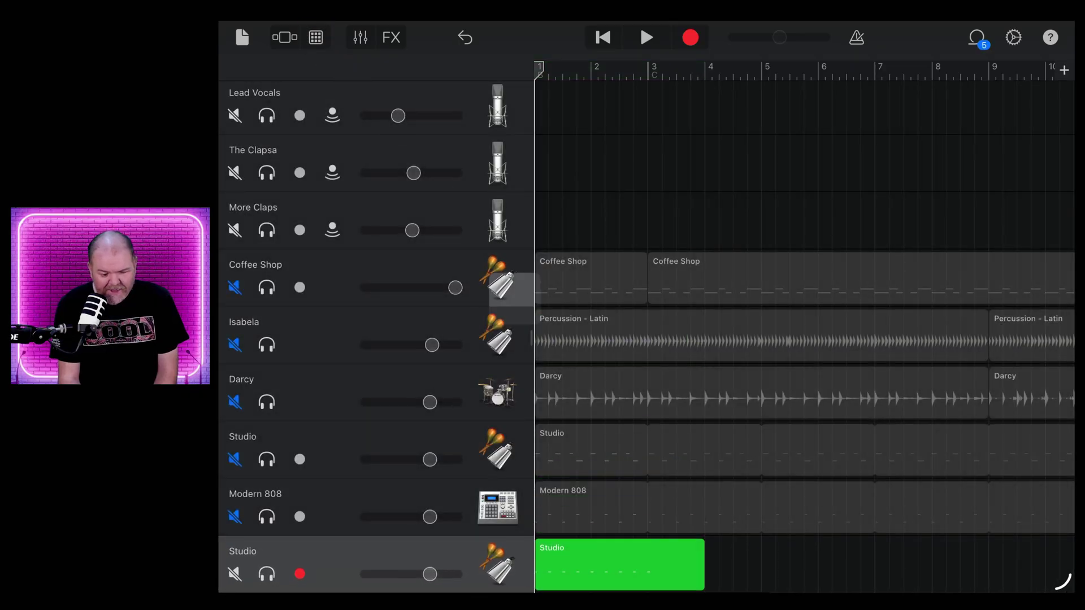
- Trim the Studio cowbell region to one bar and loop it to the song's end
left_click(681, 556)
left_click_drag(704, 571, 647, 571)
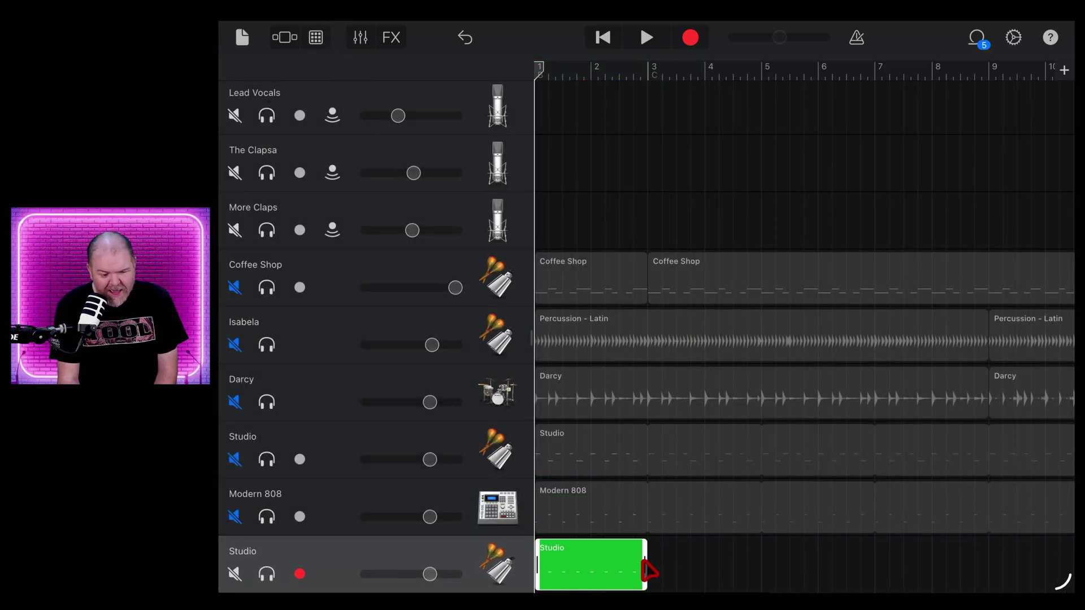
left_click(596, 573)
left_click(690, 516)
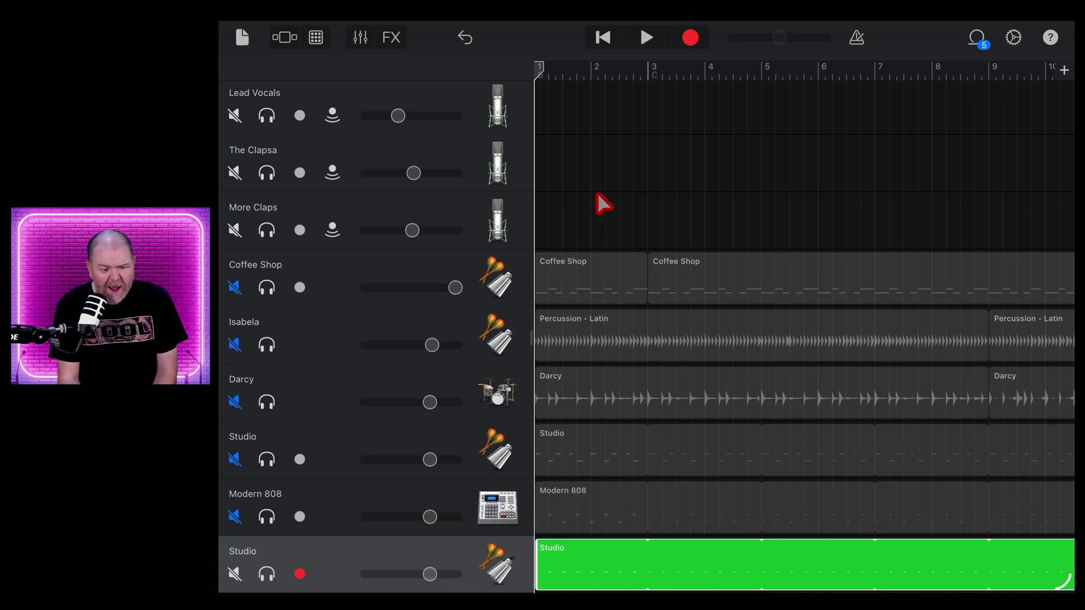
- Raise the Studio track's volume to full and play the song from bar 3
left_click_drag(430, 573, 456, 574)
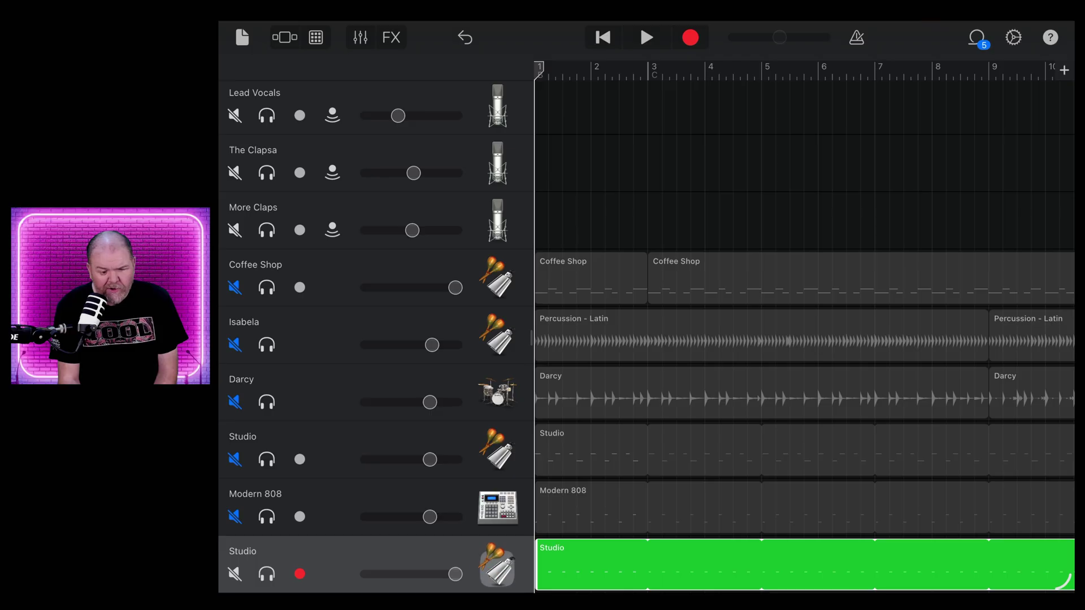
mouse_move(654, 75)
left_mouse_down()
mouse_move(644, 71)
mouse_move(655, 73)
left_mouse_up()
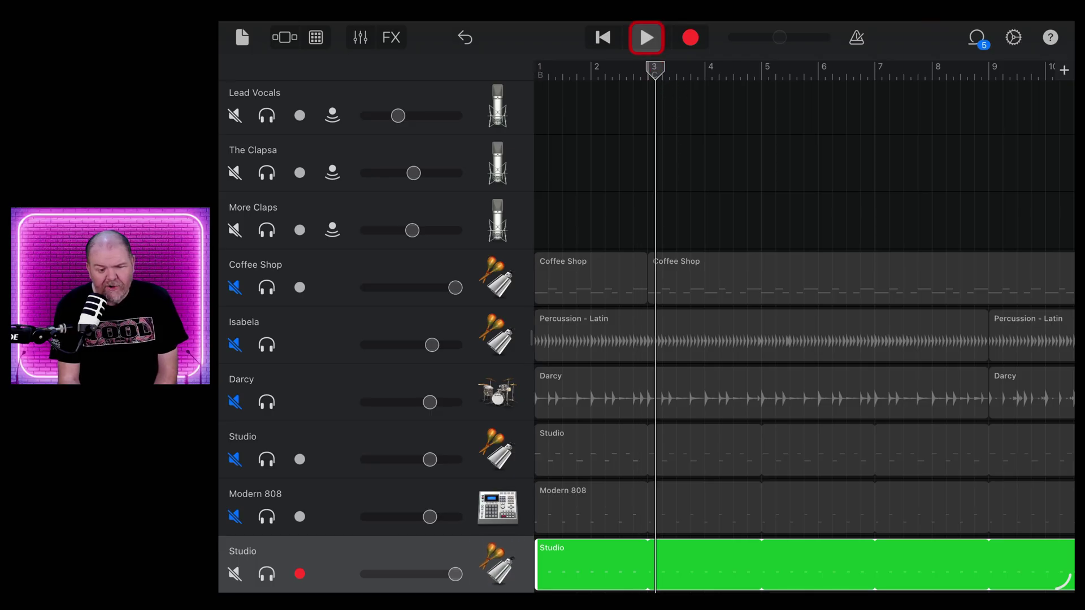
left_click(647, 37)
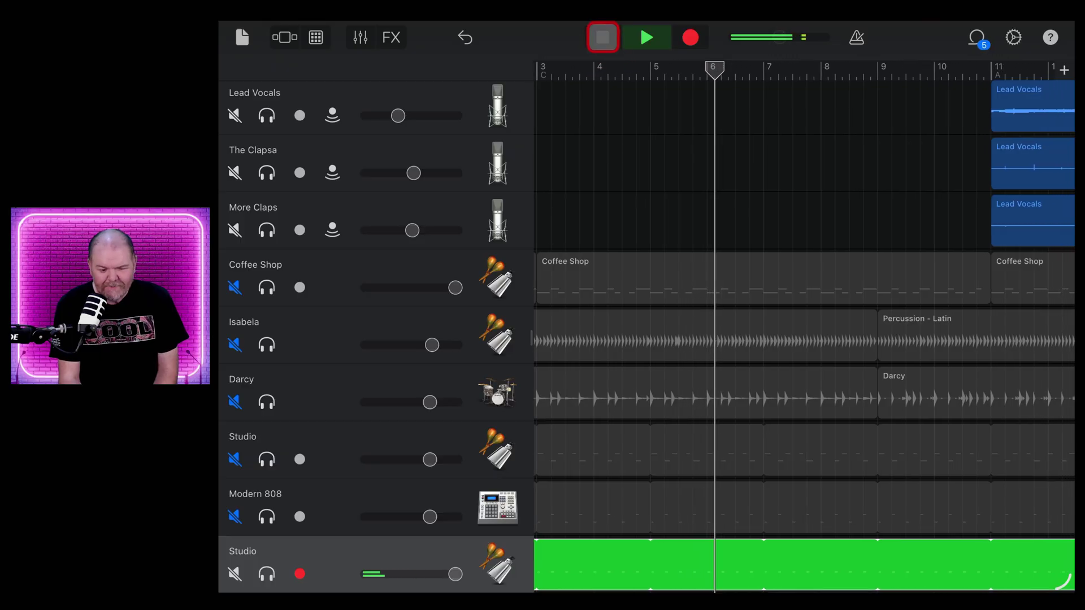
- Stop playback and unmute the Modern 808, Studio, Darcy, Isabela and Coffee Shop tracks
left_click(603, 37)
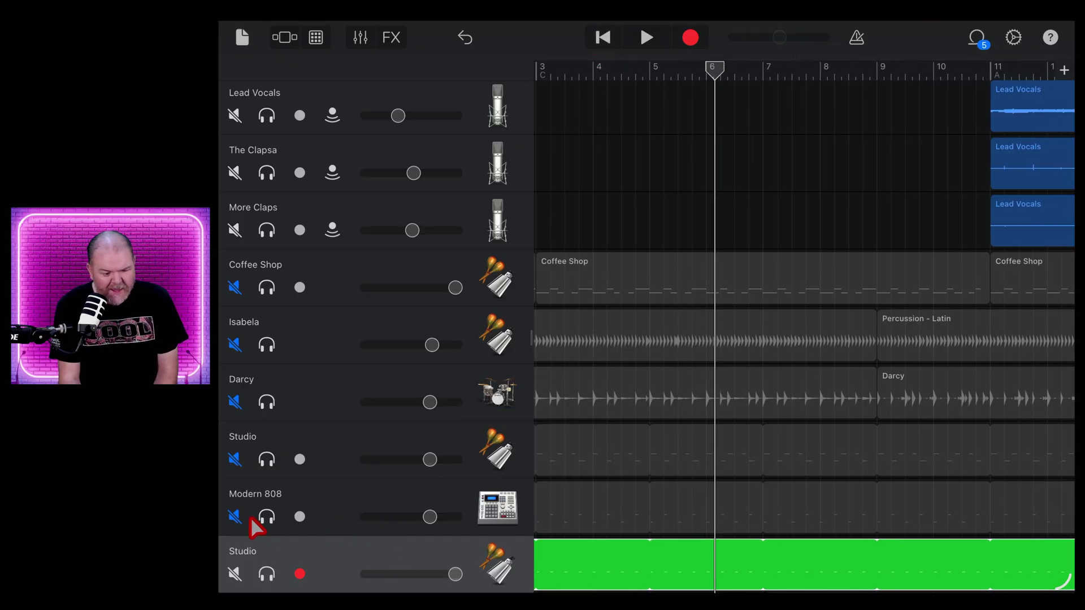
left_click(236, 516)
left_click(235, 459)
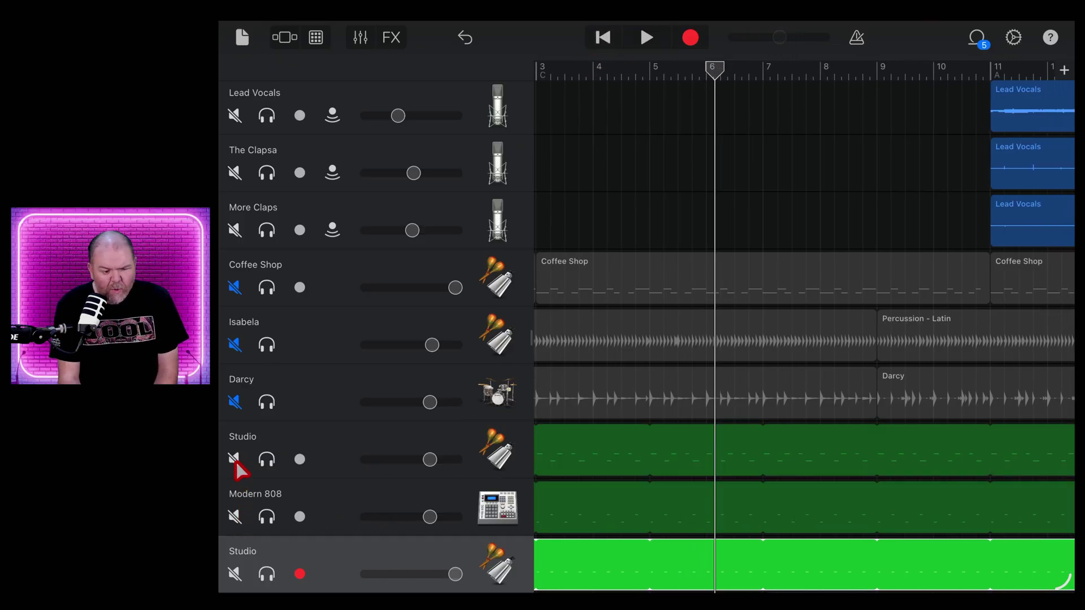
left_click(235, 403)
left_click(235, 344)
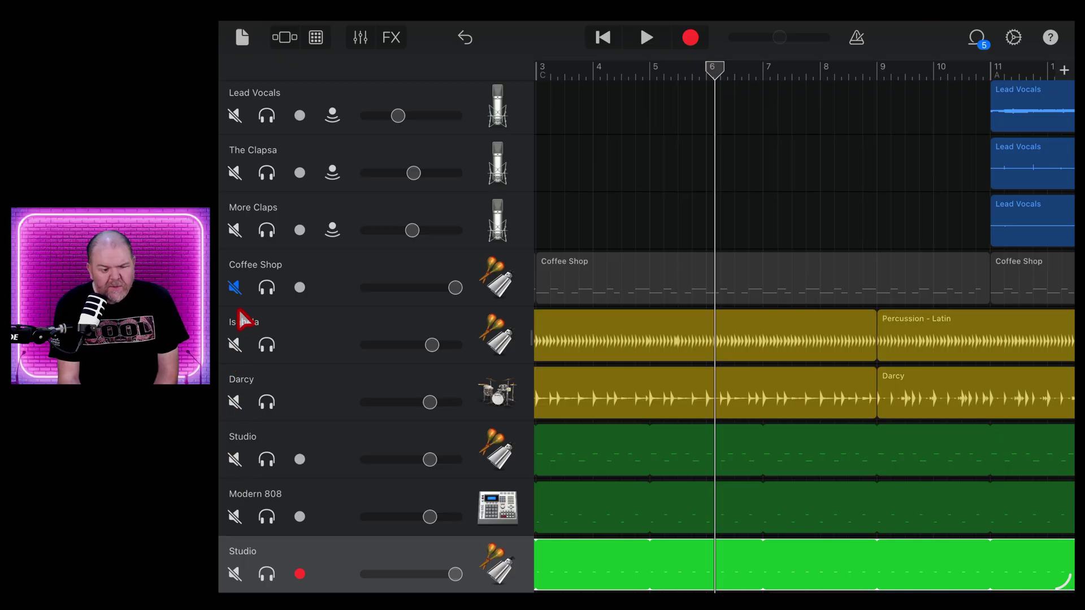
left_click(235, 288)
- Rewind the song to the beginning
scroll(626, 321, "up", 10)
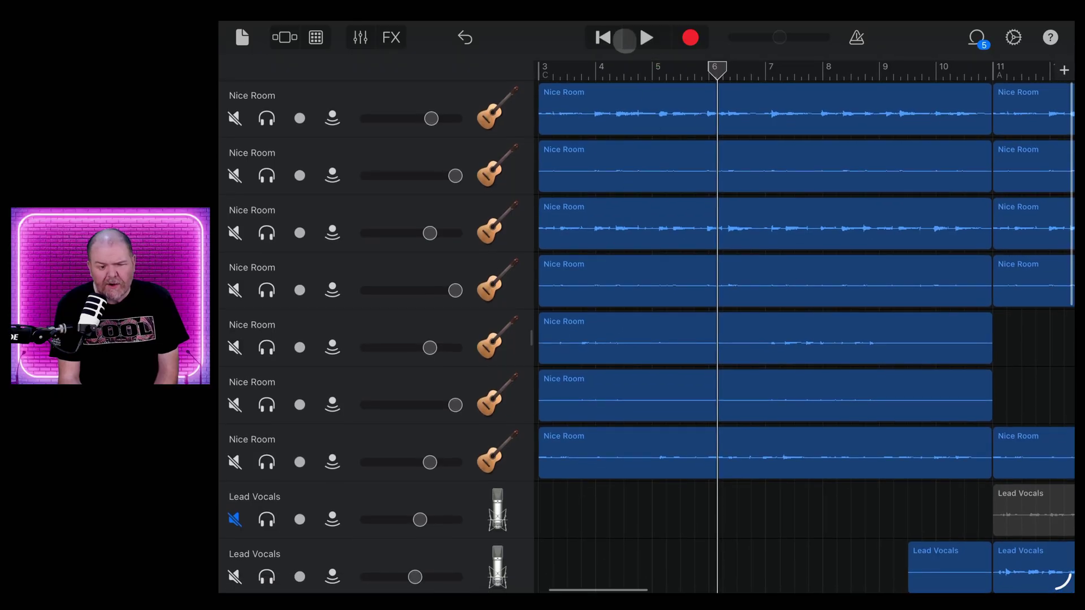
left_click(603, 38)
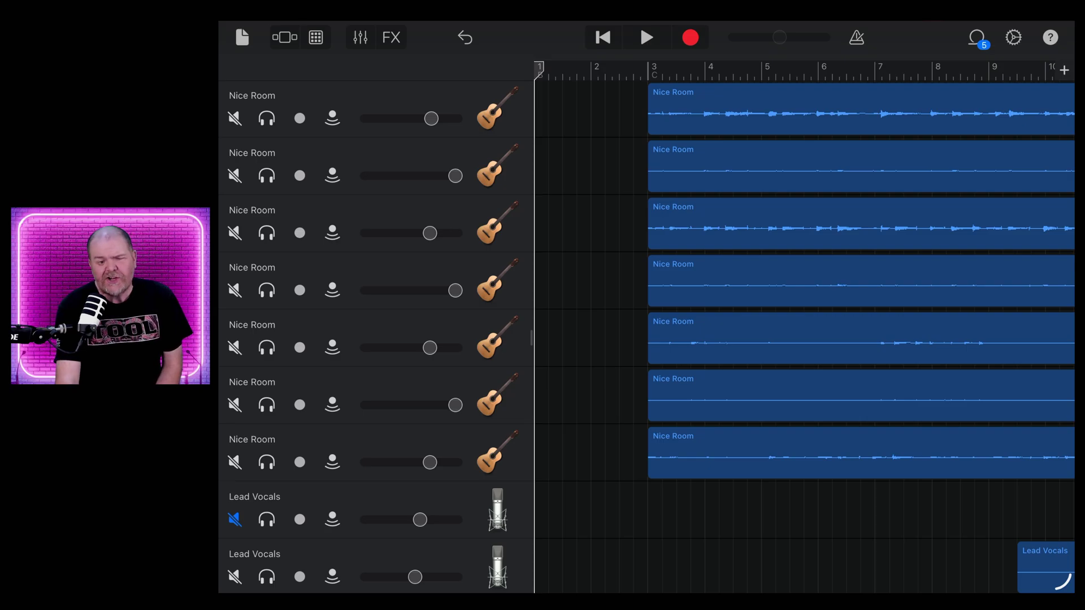
scroll(805, 328, "up", 3)
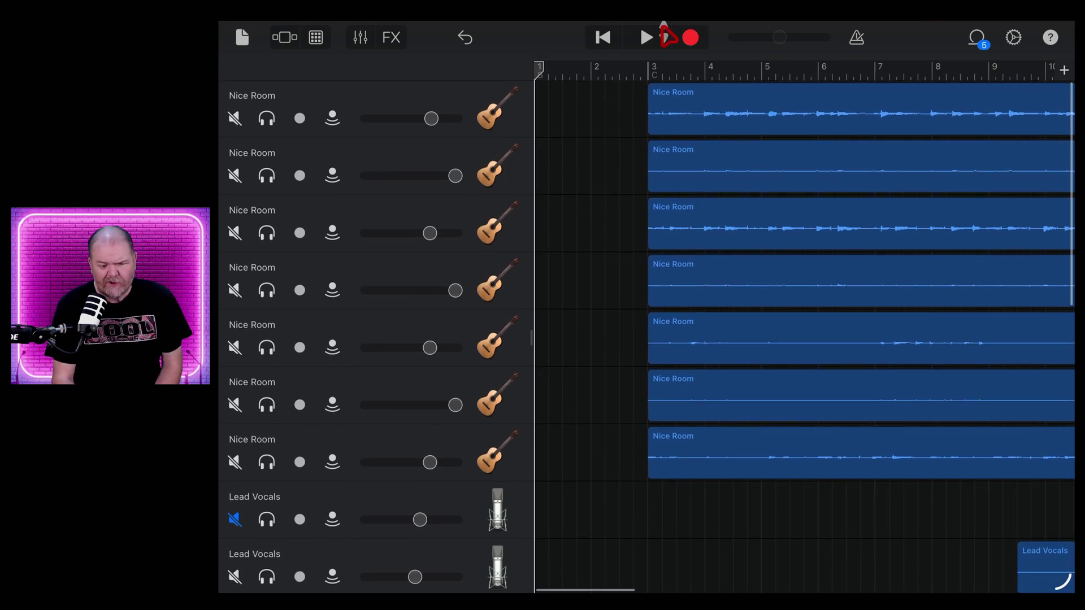